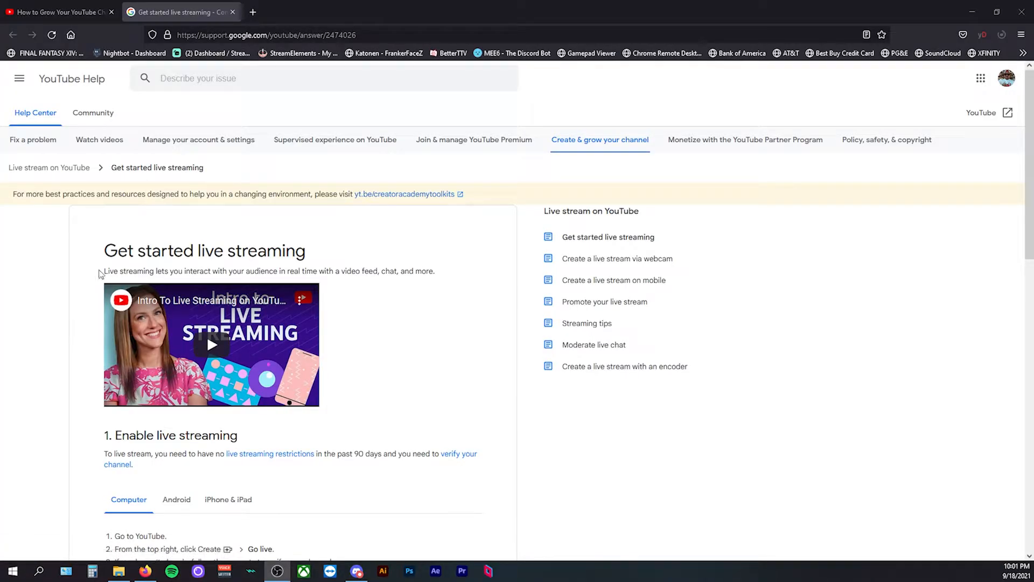
- Review the "Get started live streaming" help article and search Google for "how to stream on youtube", browsing the results
scroll(62, 332, down, 3)
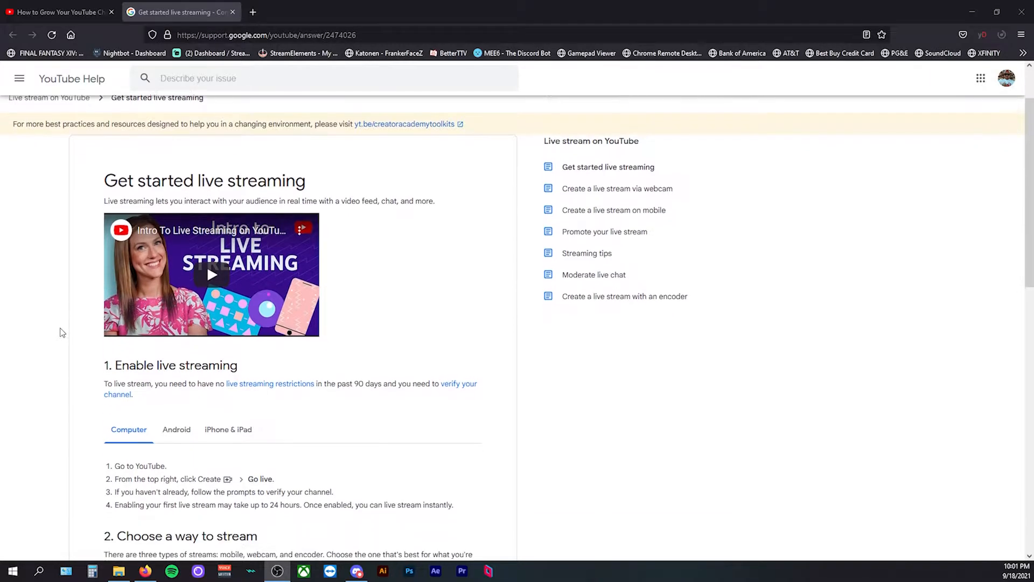
scroll(62, 332, down, 3)
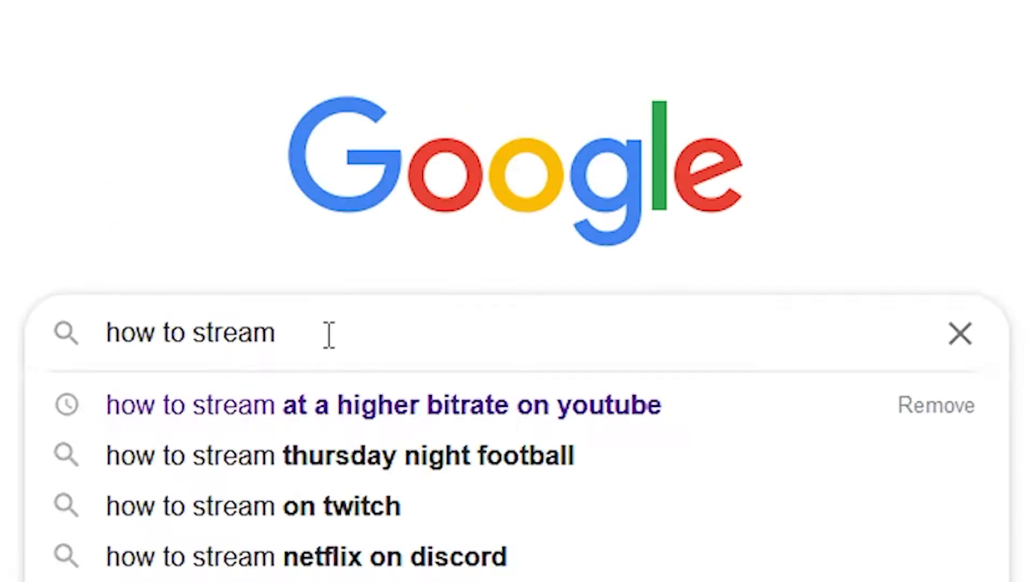
text(on youtube)
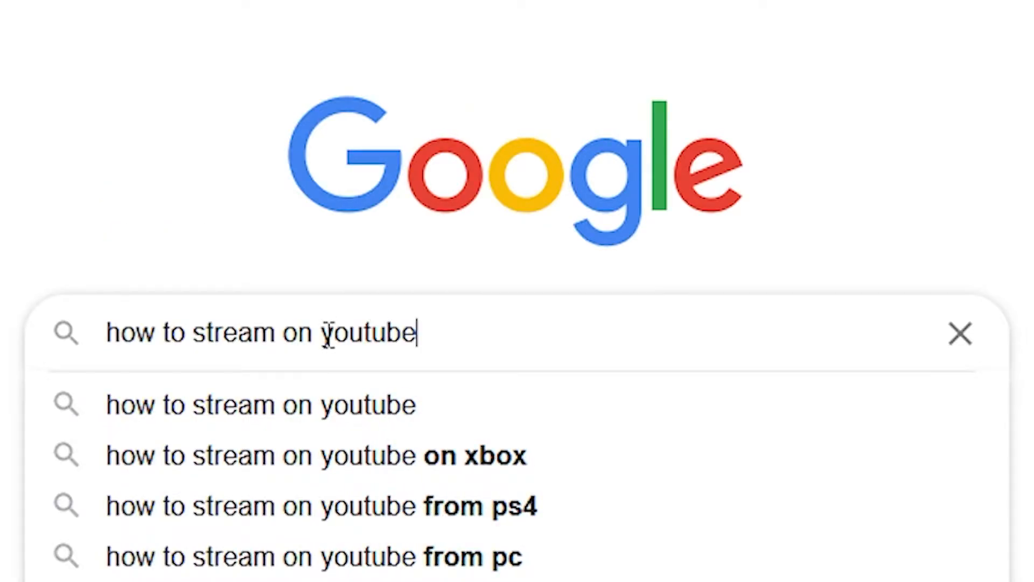
key(Return)
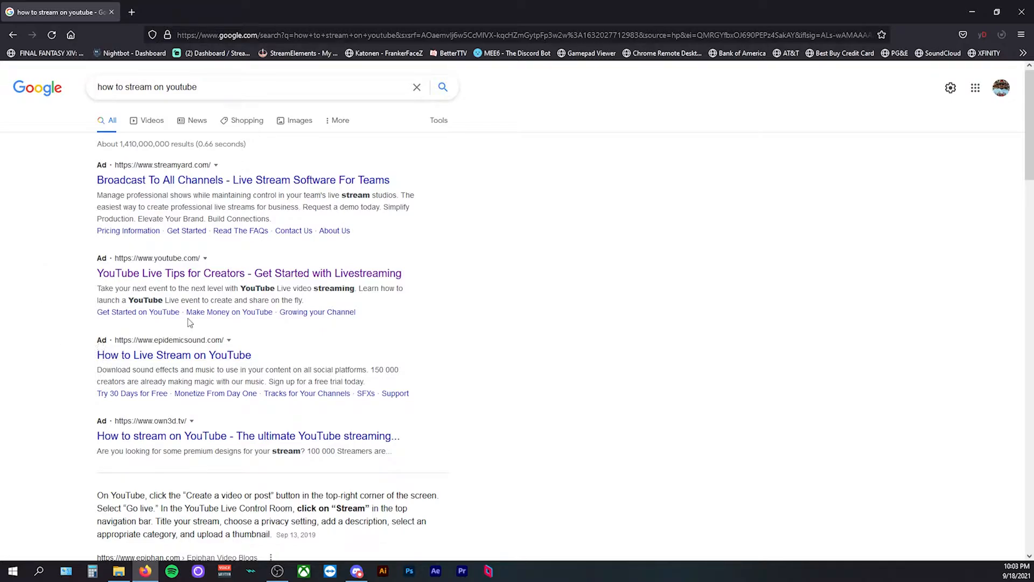
scroll(52, 323, down, 1)
scroll(52, 324, down, 4)
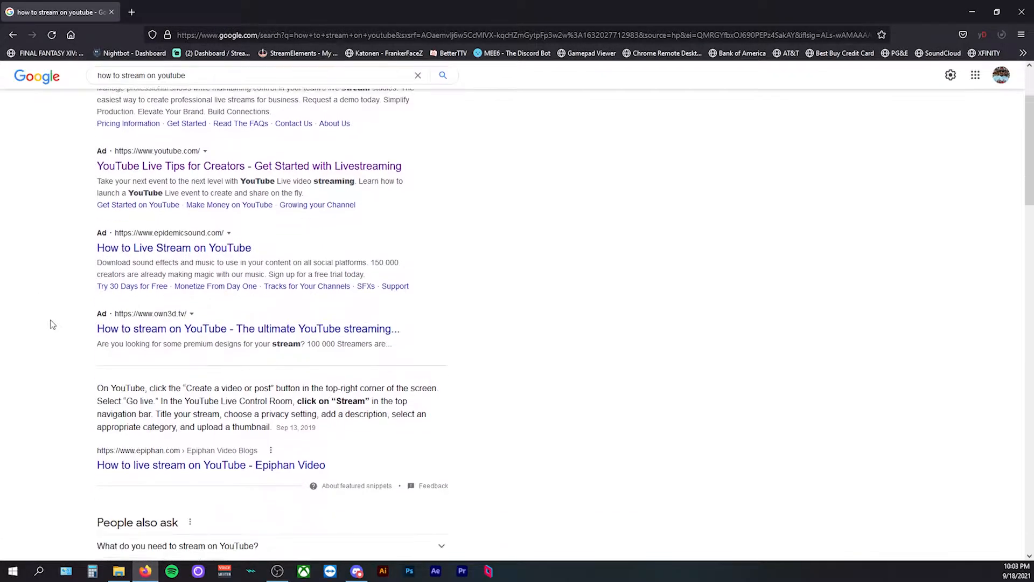
scroll(52, 324, down, 2)
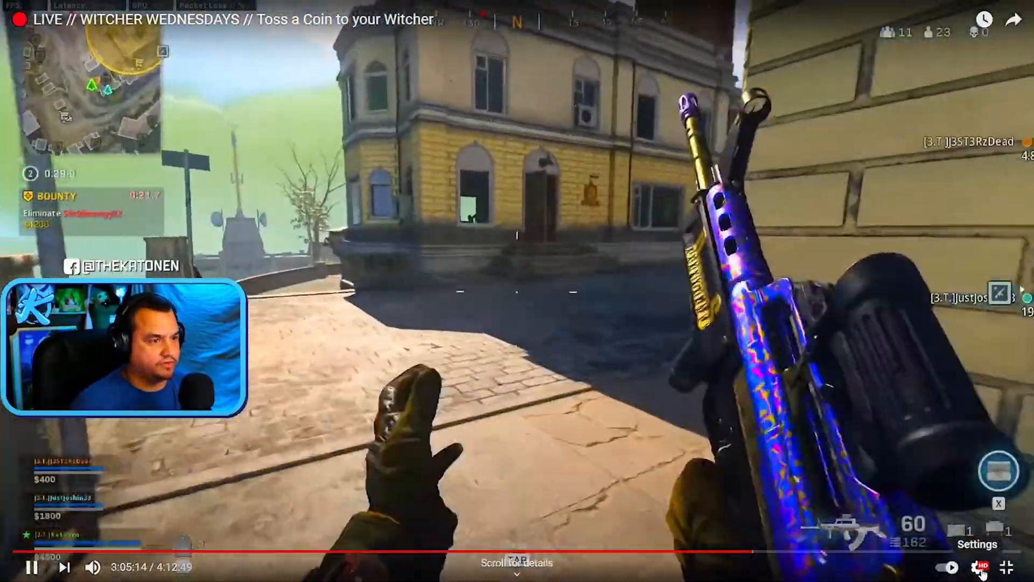
- Open the quality options of the playing live stream video
click(980, 570)
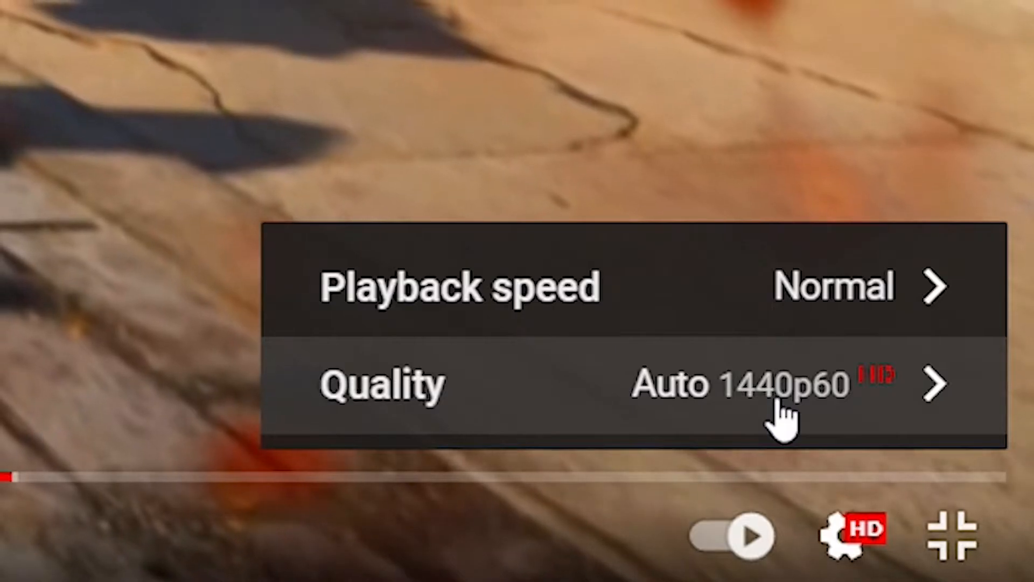
click(776, 405)
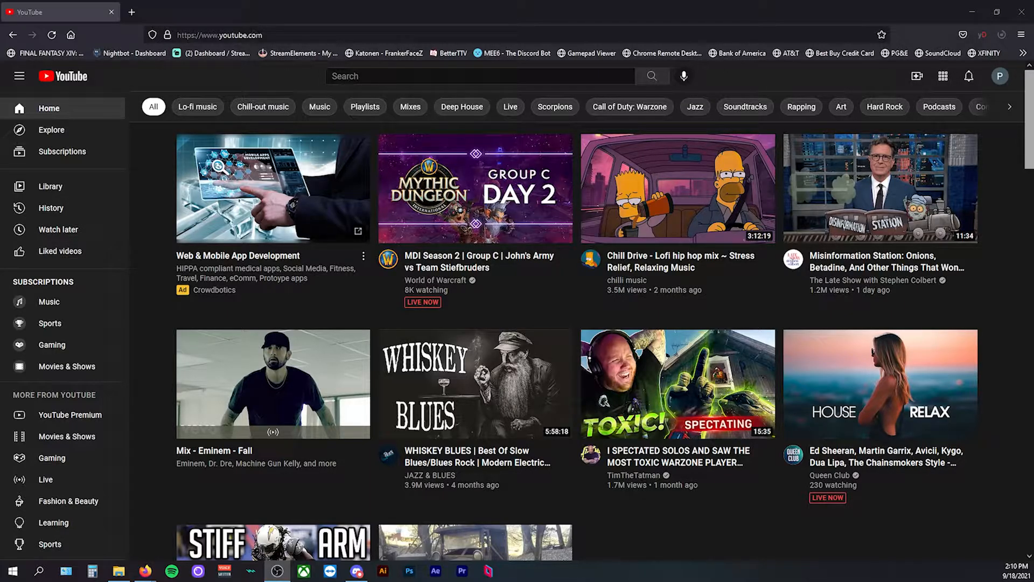
- Start going live from the YouTube home page and create a channel named "Katonen 2"
click(919, 79)
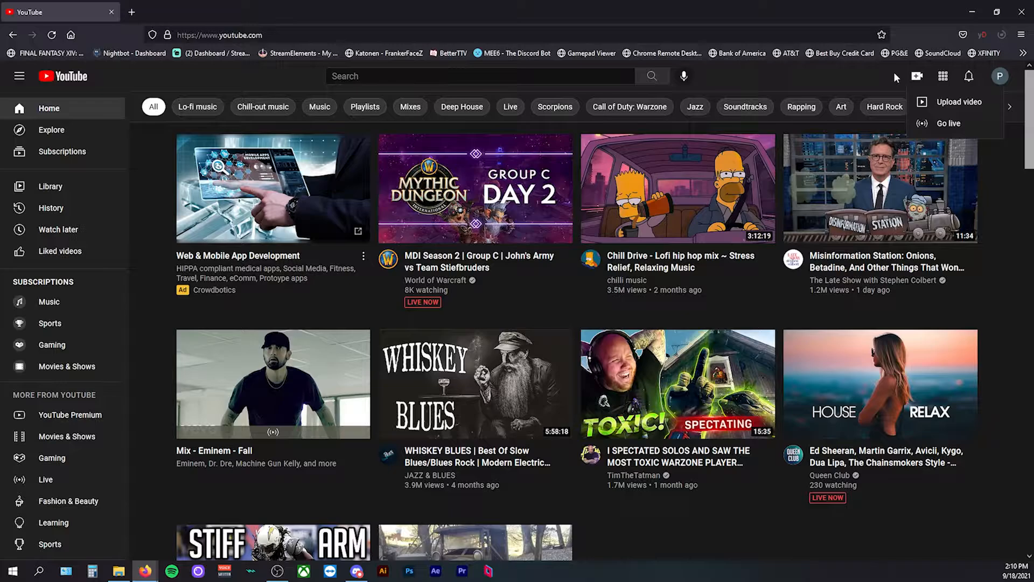
click(953, 124)
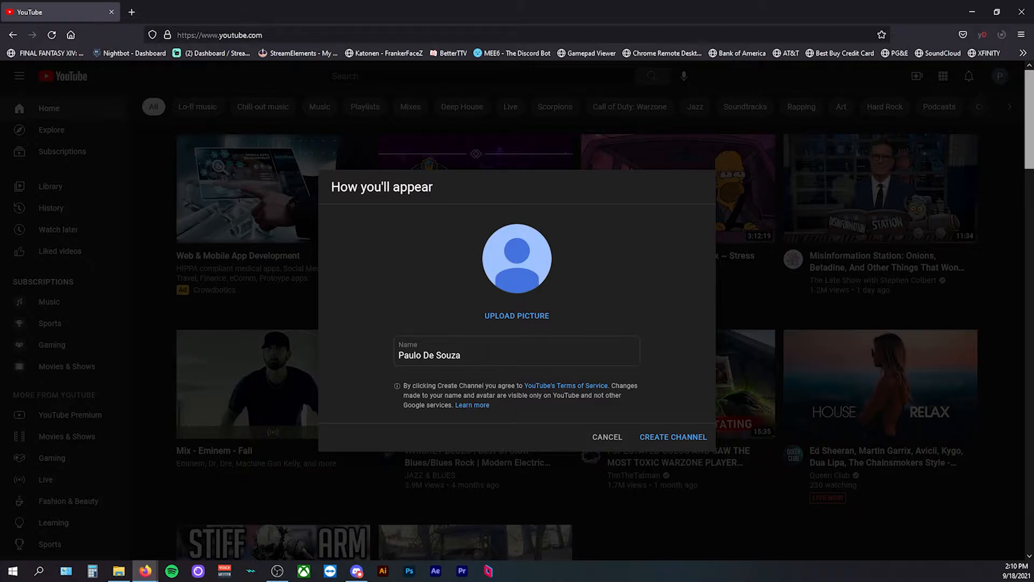
drag(488, 353, 396, 353)
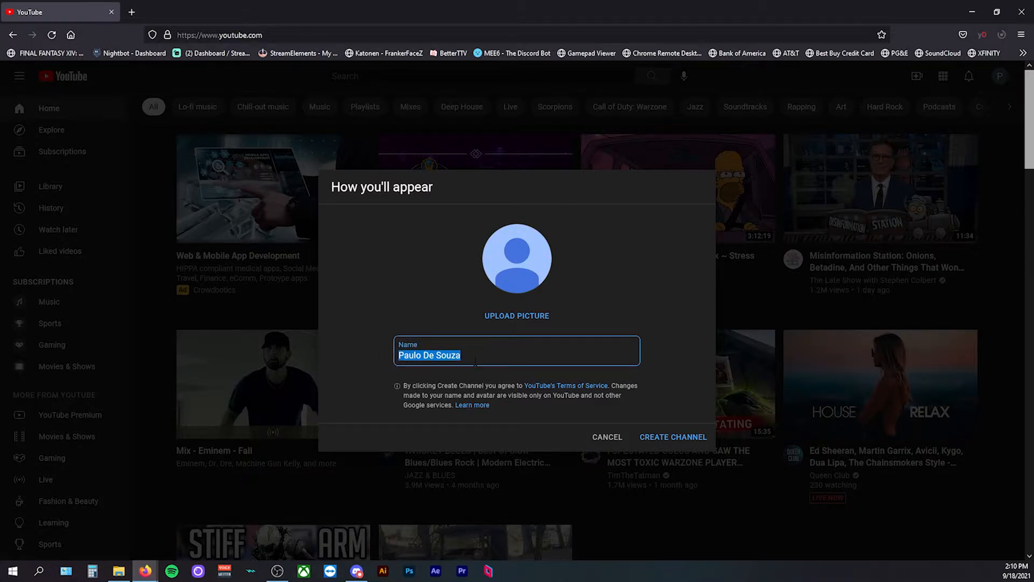
text(Katonen)
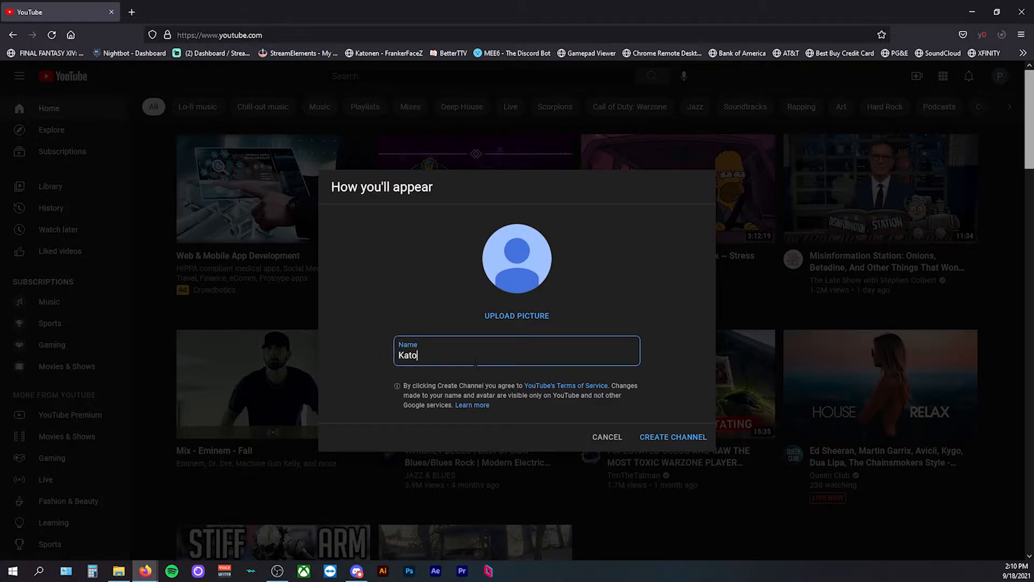
text( 2)
click(667, 441)
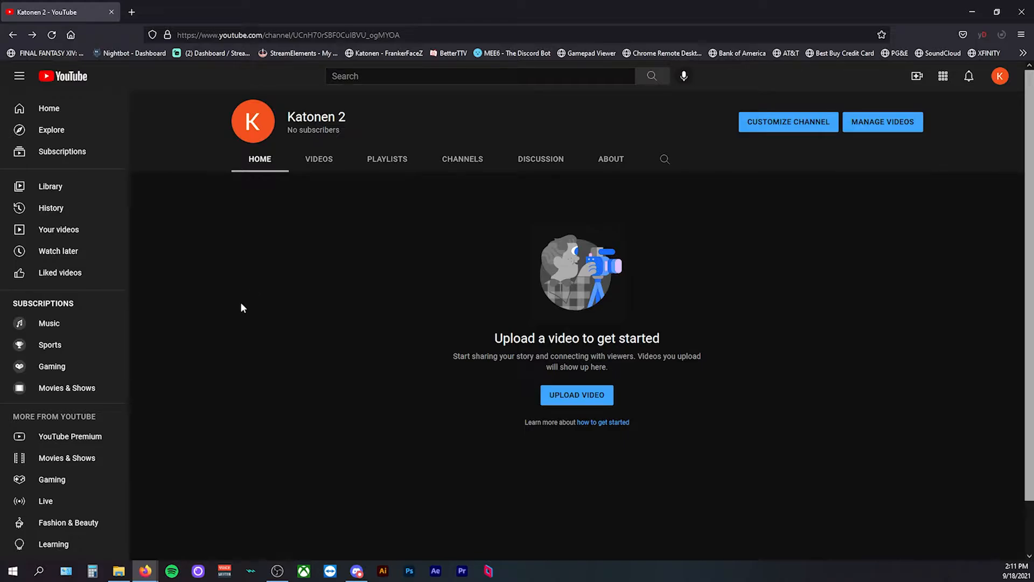
- Request live streaming access for the new channel and start the phone number verification
click(916, 79)
click(948, 125)
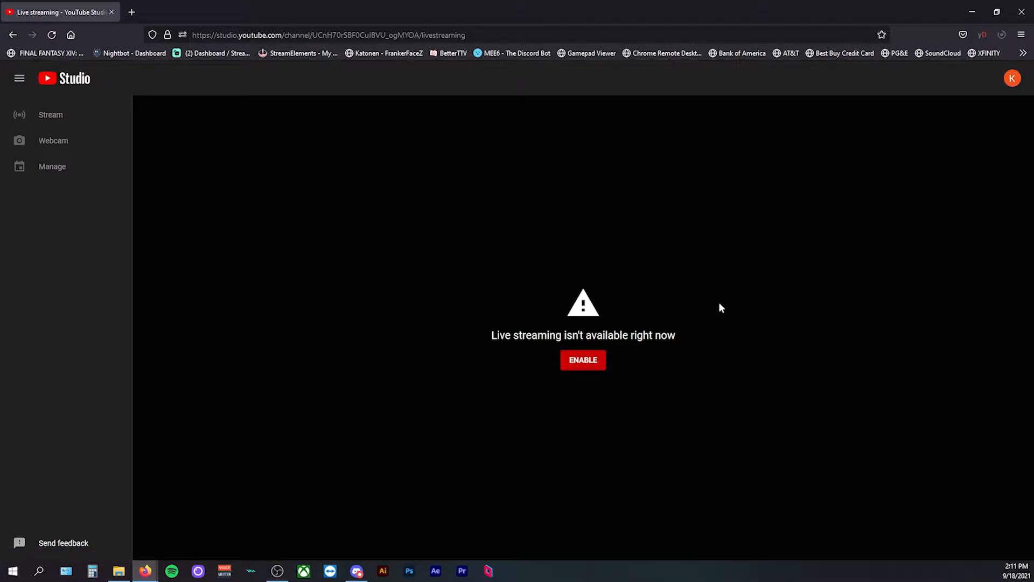
click(584, 364)
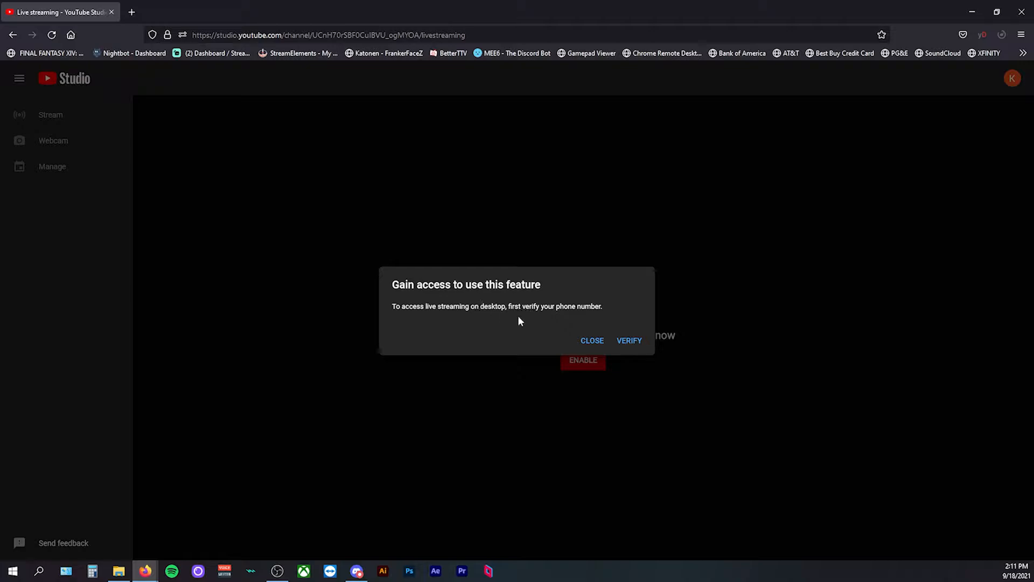
click(636, 347)
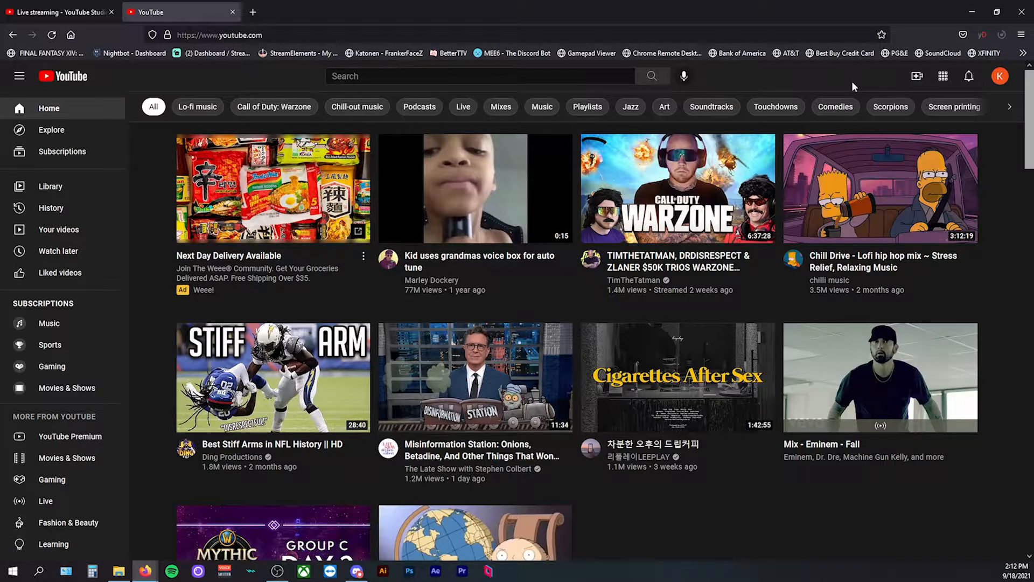
- Go live again, choosing the Later date option with Streaming software, and dismiss the scheduling tip
click(918, 77)
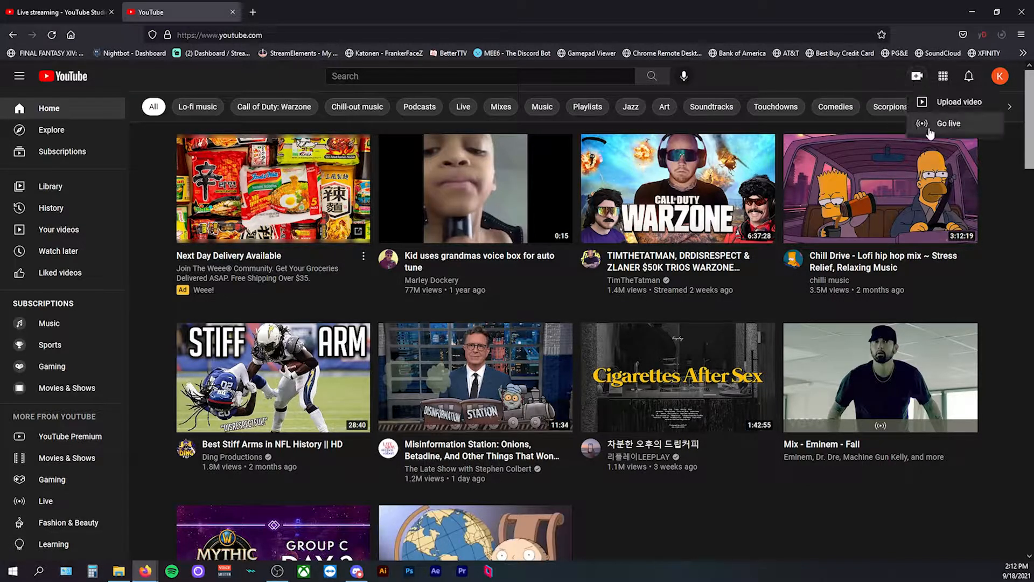
click(950, 128)
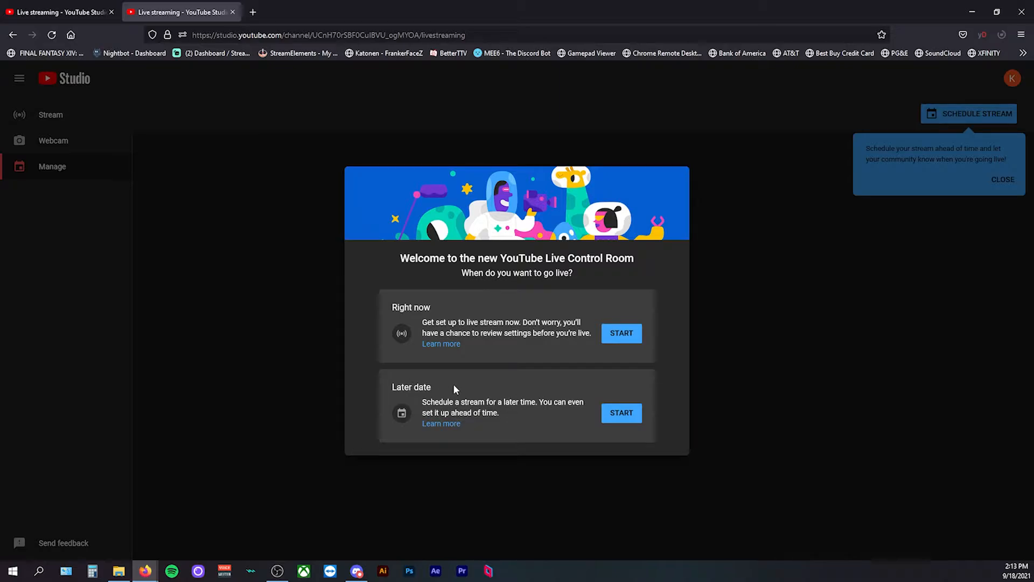
click(625, 415)
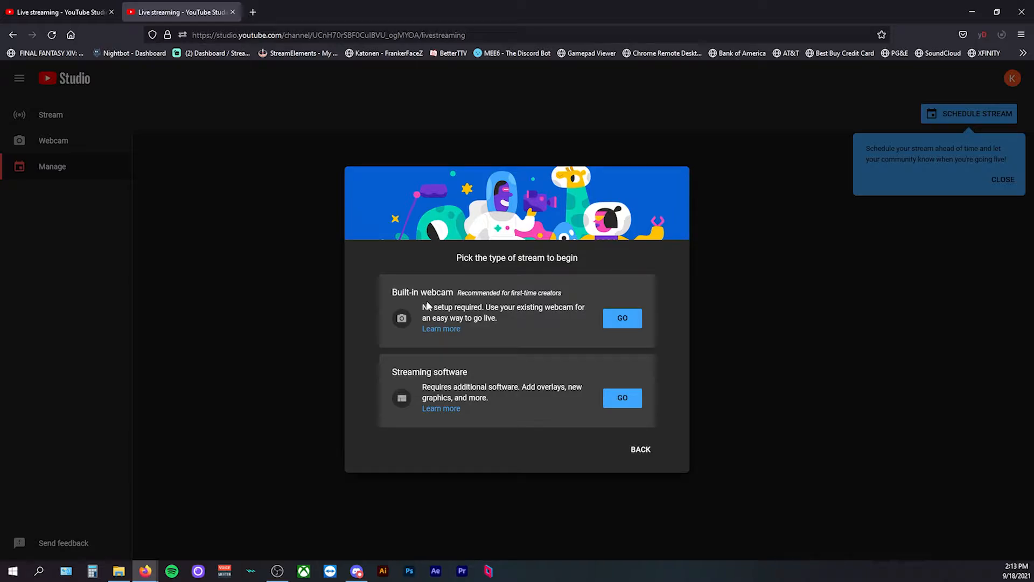
click(623, 399)
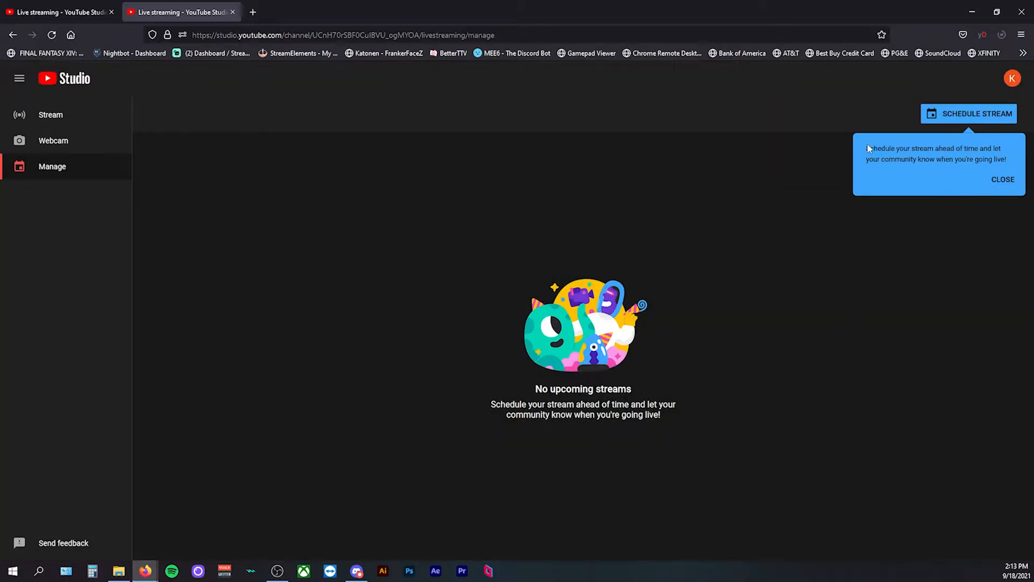
click(1005, 180)
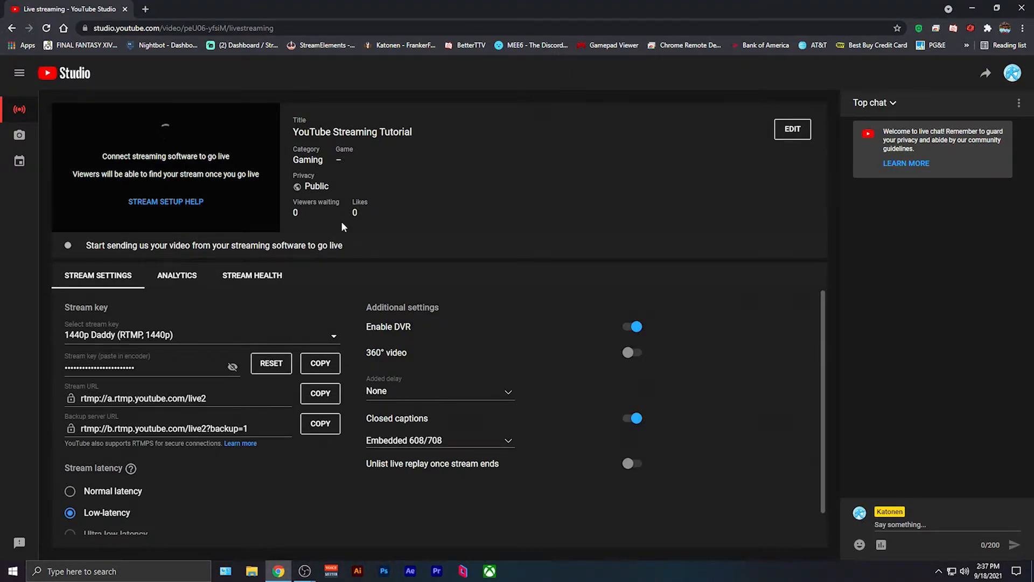
- Edit the settings of the "YouTube Streaming Tutorial" stream and set its visibility to Private
click(792, 129)
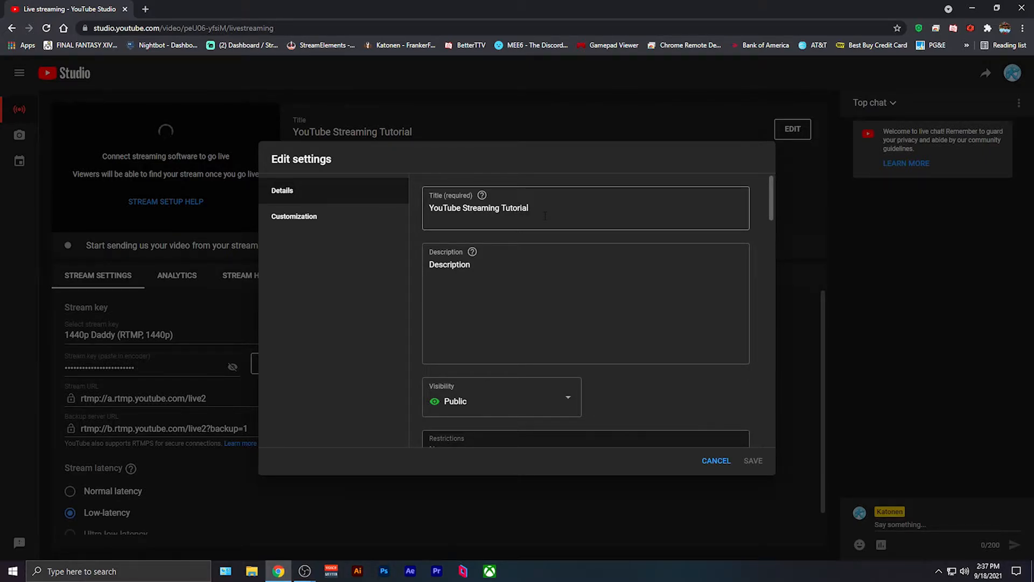
click(546, 260)
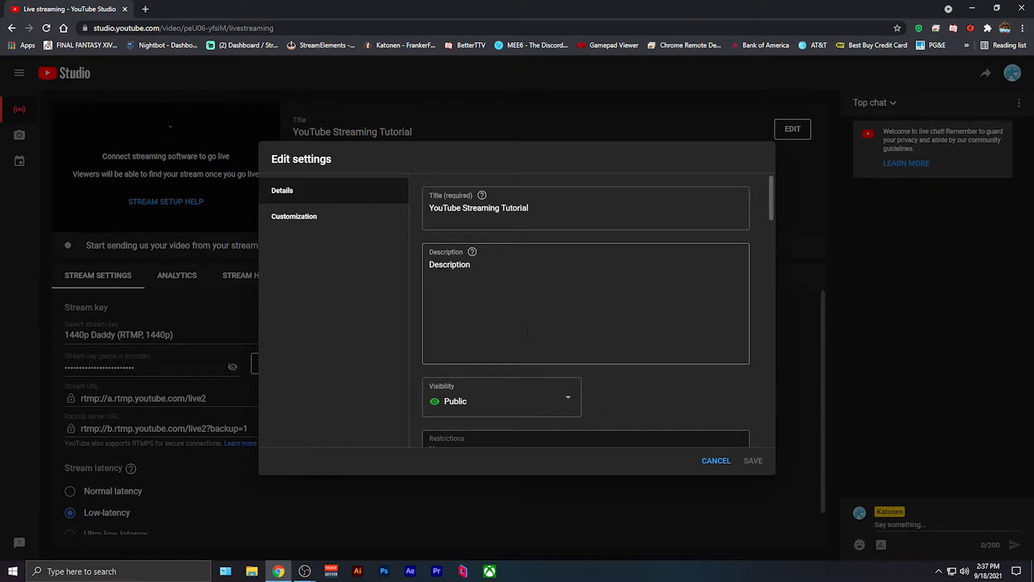
scroll(526, 332, down, 3)
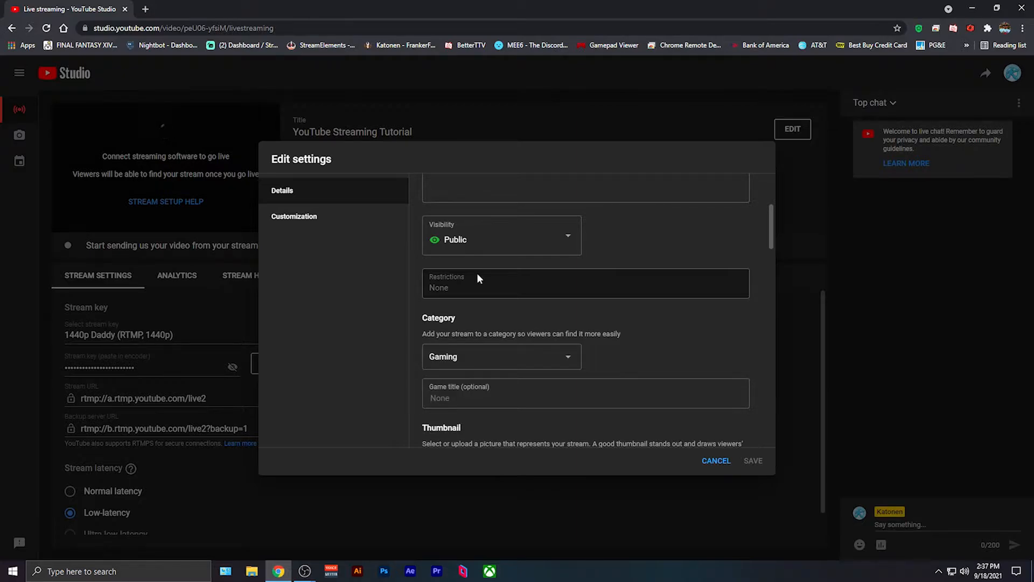
click(573, 247)
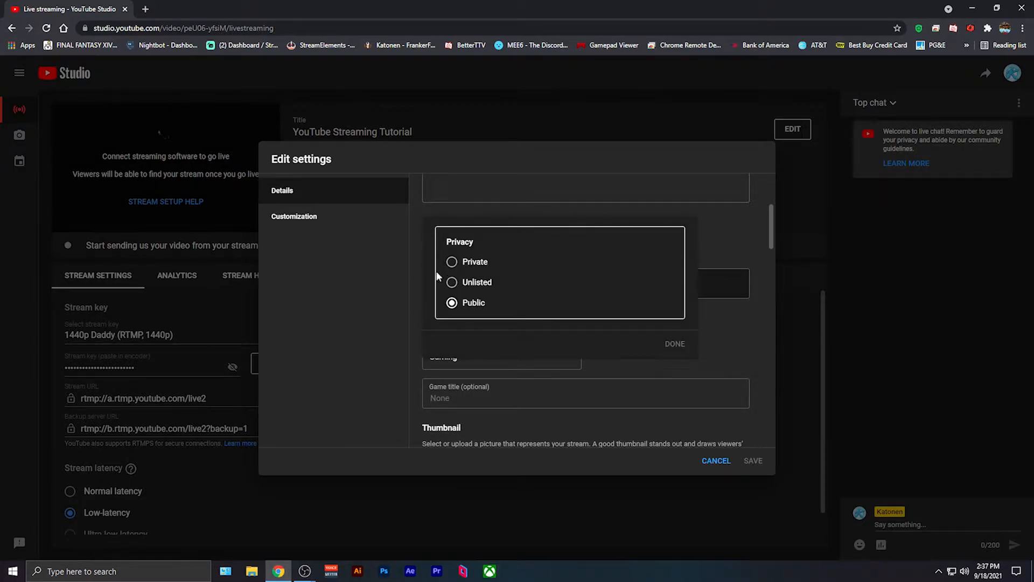
click(475, 262)
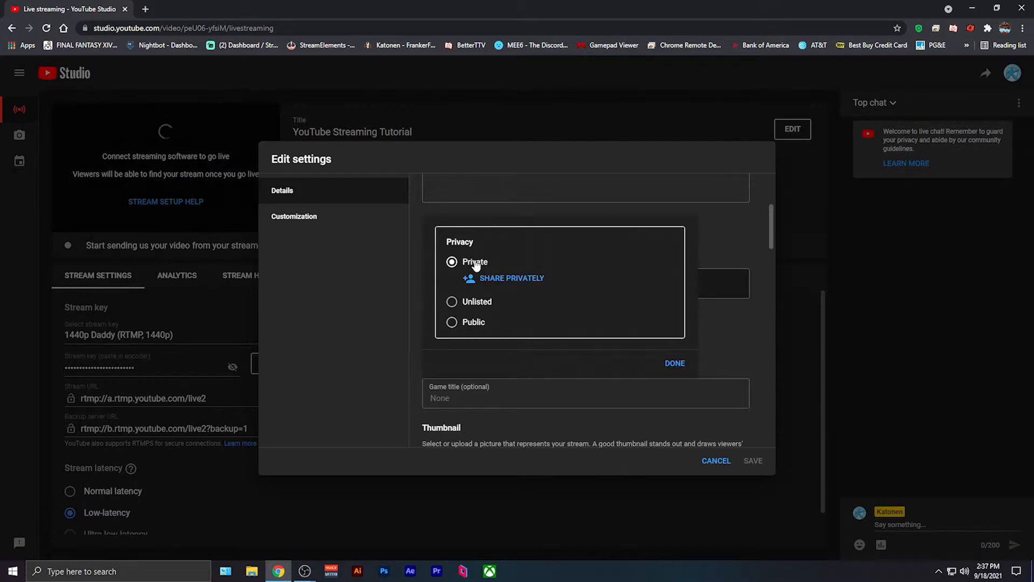
click(463, 307)
click(452, 305)
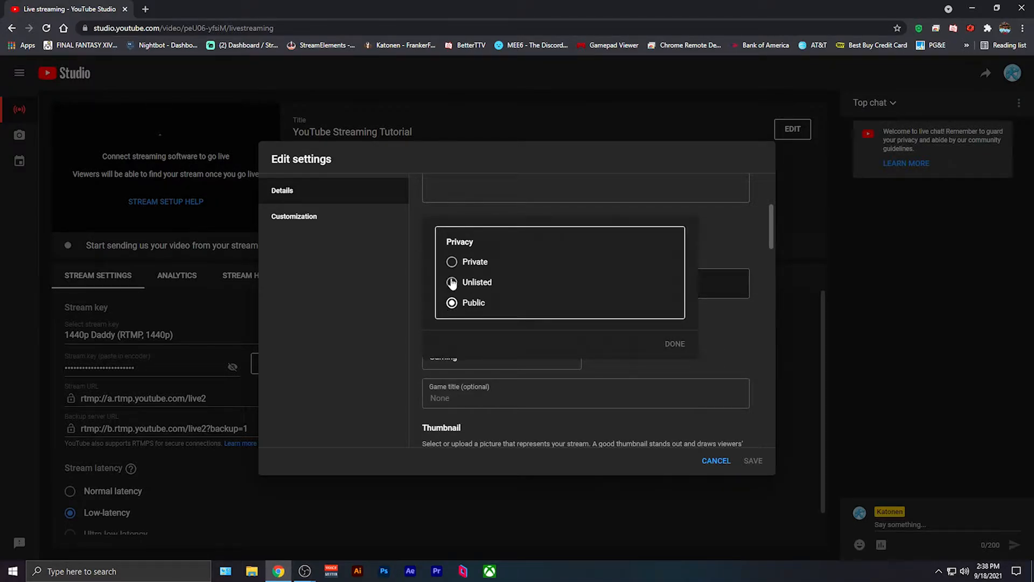
click(452, 261)
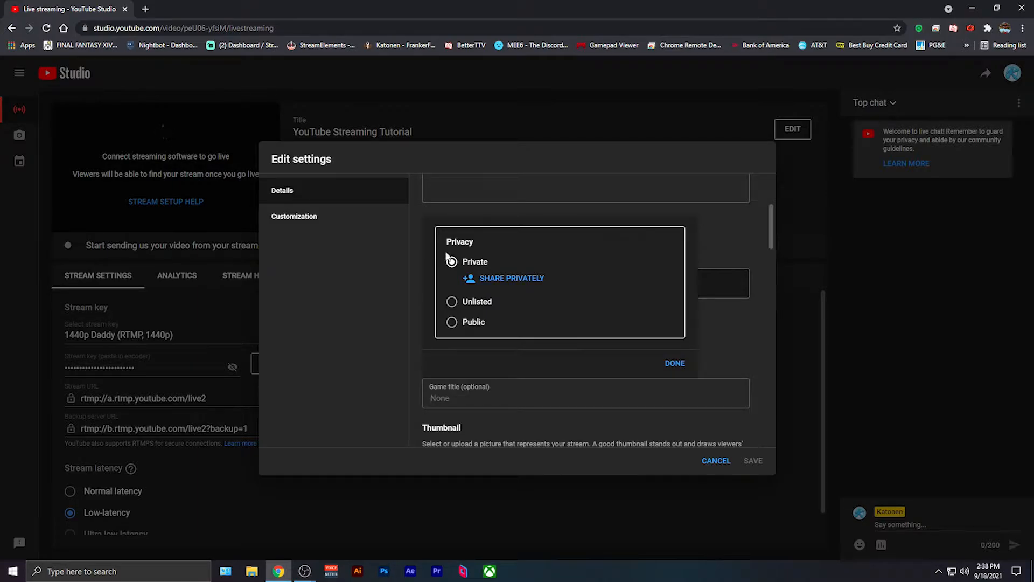
click(673, 364)
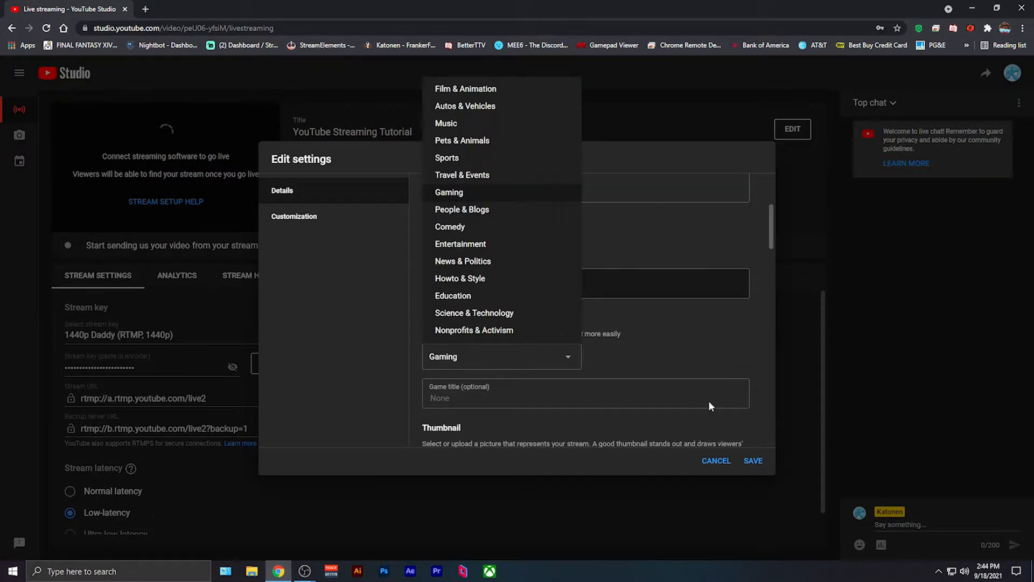
- Choose Gaming as the stream's category
click(668, 312)
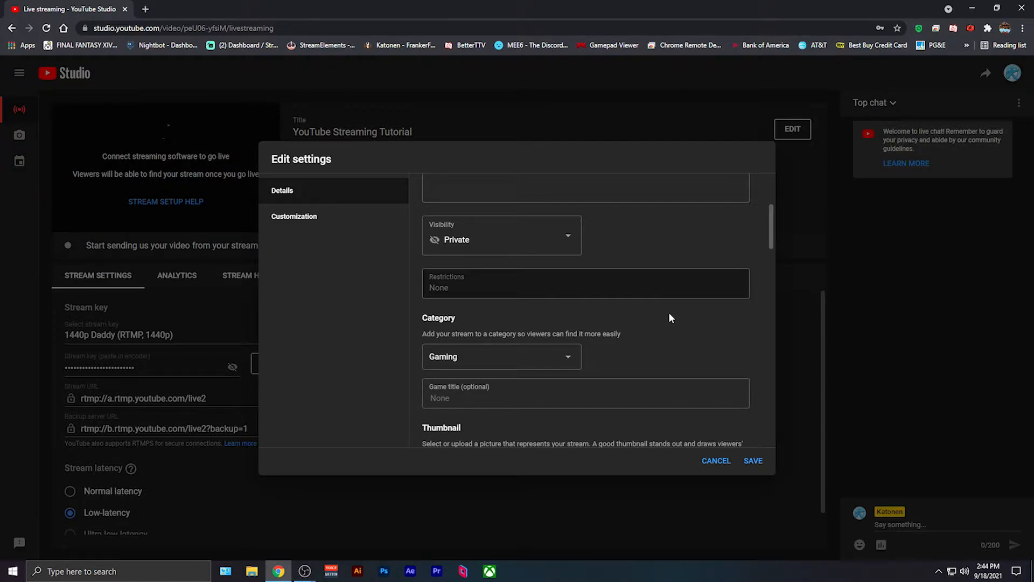
click(563, 356)
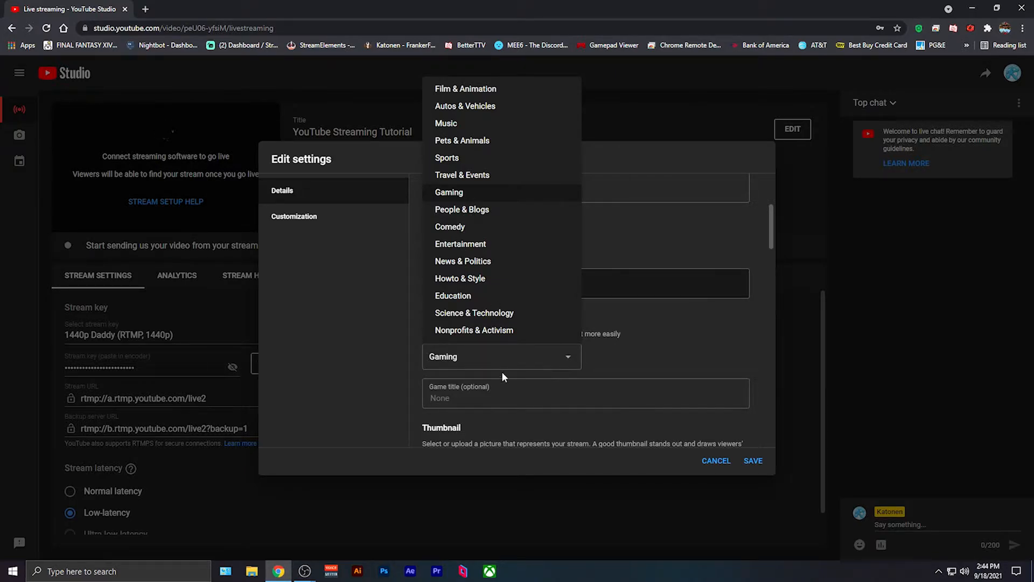
click(449, 191)
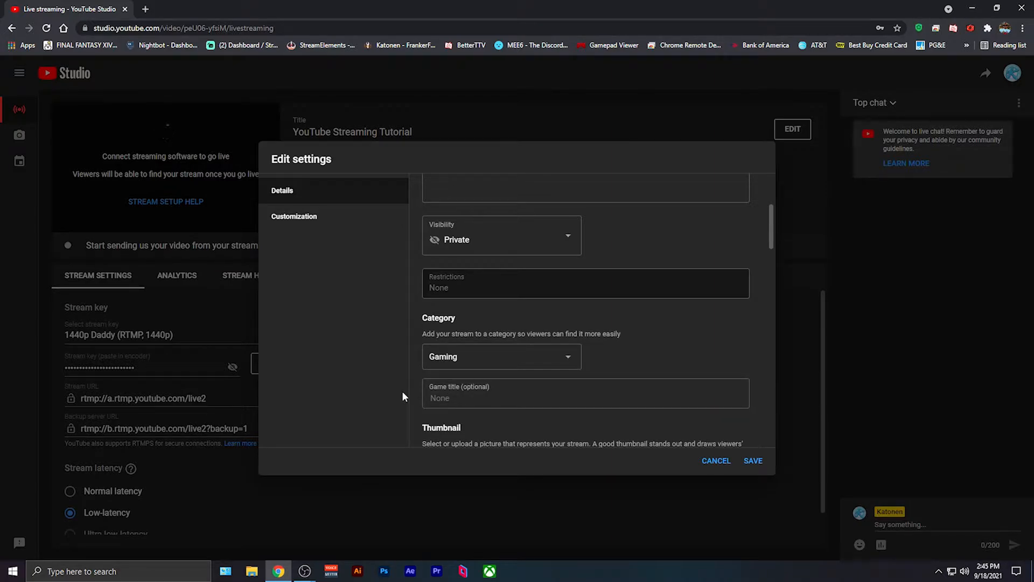
- Search the game titles for "Call" and set the stream's game title to Call of Duty: Warzone
click(453, 394)
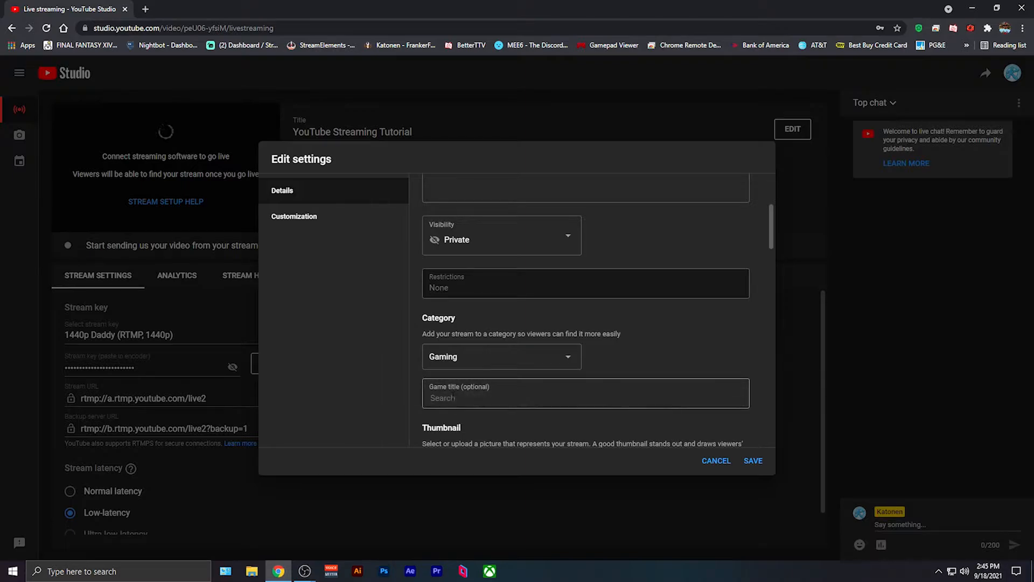
text(Call)
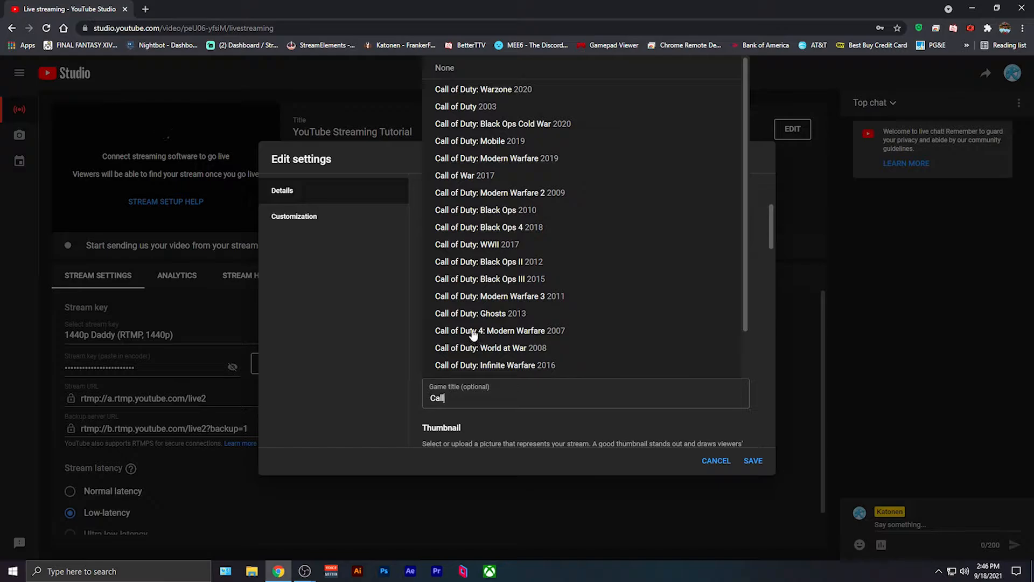
scroll(473, 335, down, 1)
scroll(477, 318, up, 1)
scroll(486, 243, down, 1)
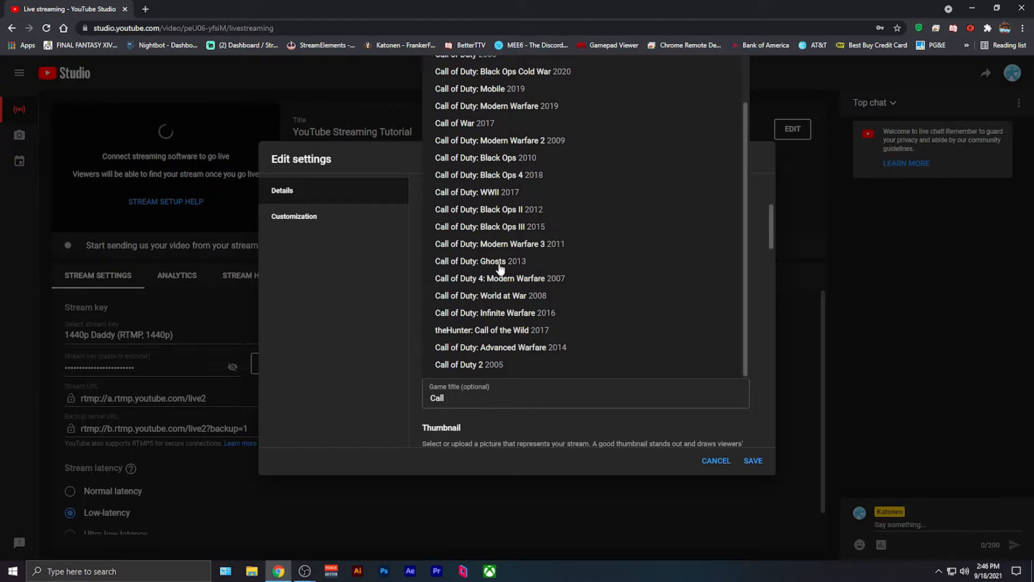
scroll(501, 264, up, 1)
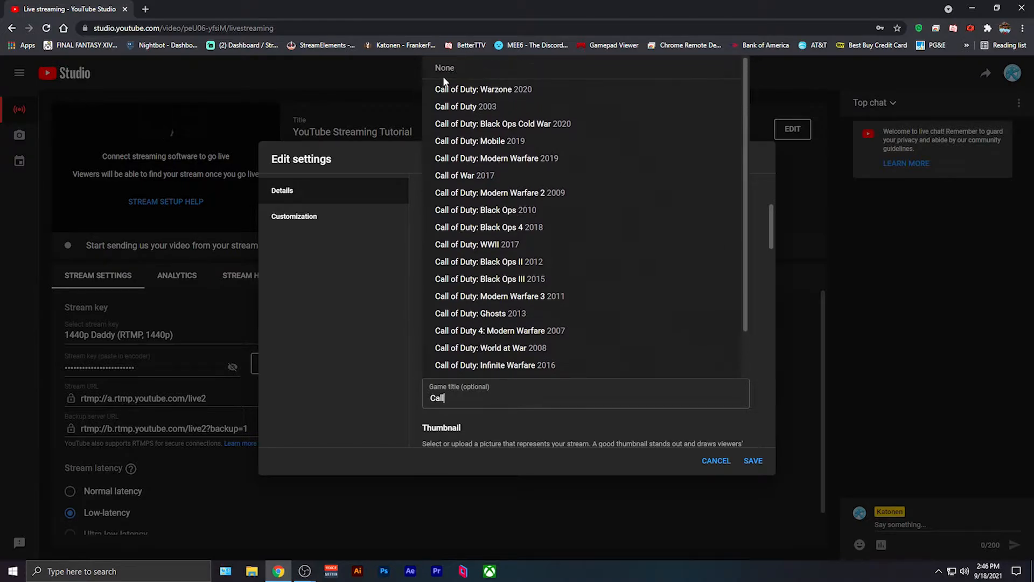
click(481, 90)
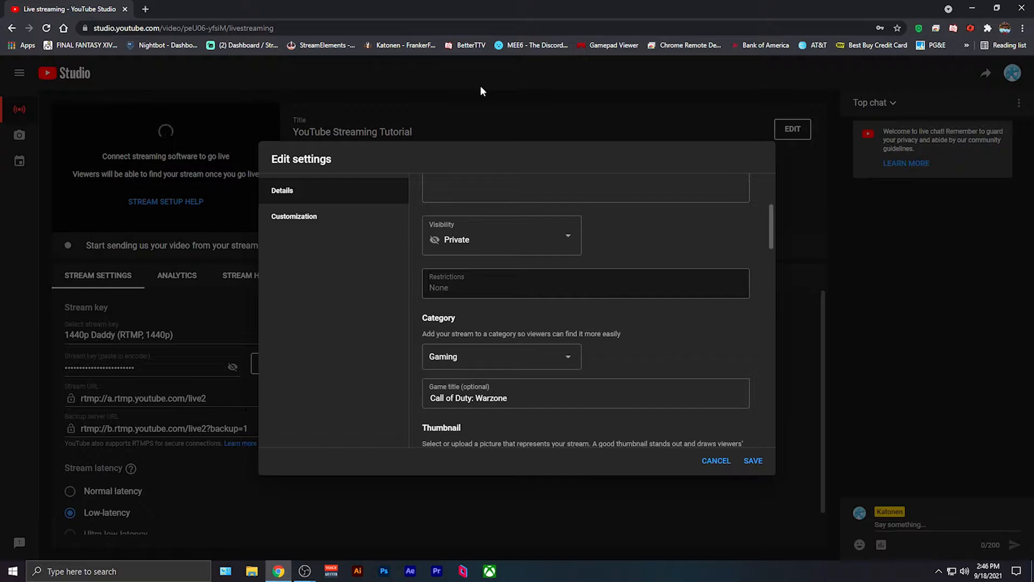
- View the thumbnail's change and download options, and add the stream to the Live Streams playlist
scroll(445, 227, down, 4)
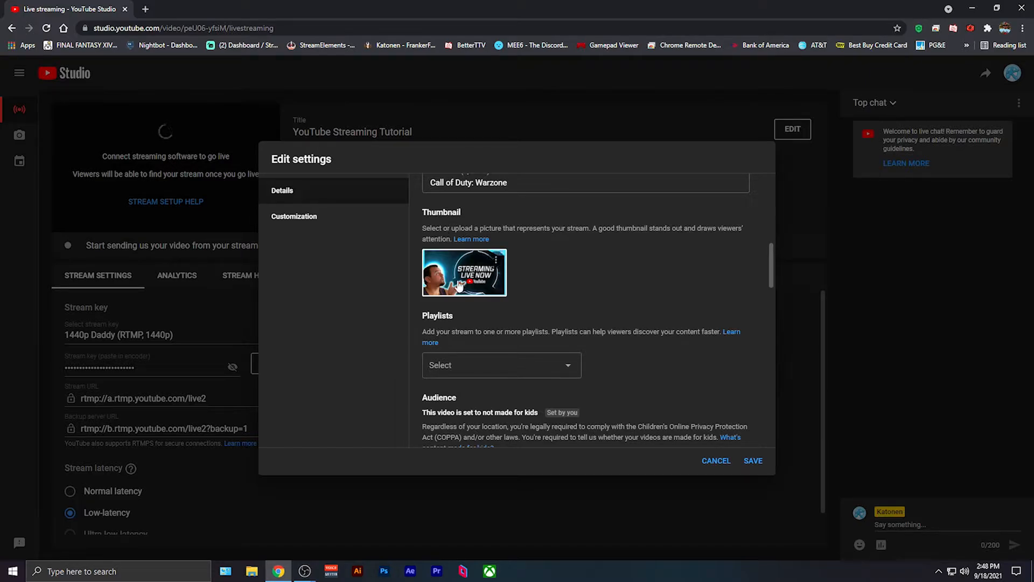
click(498, 264)
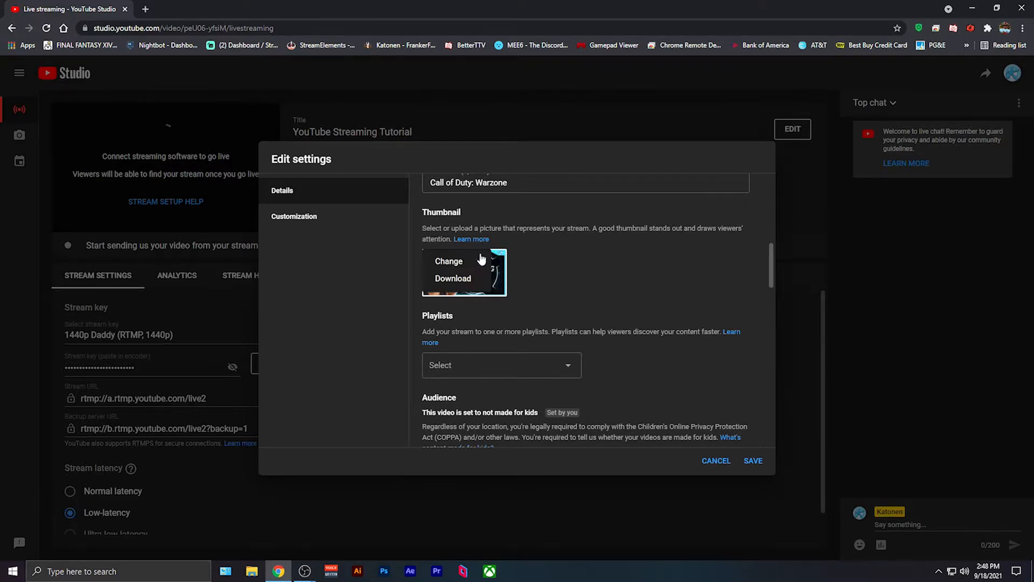
click(547, 258)
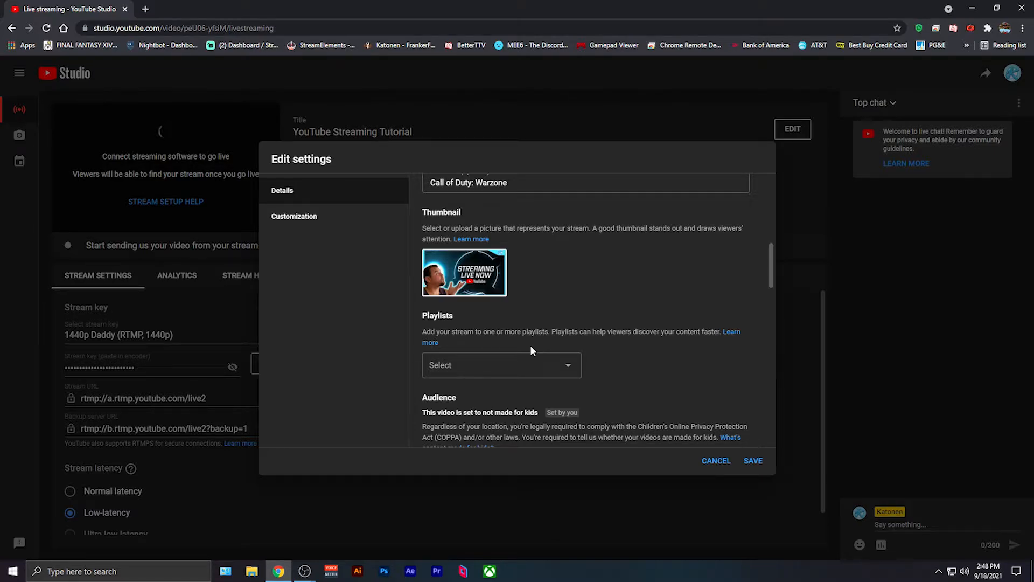
click(577, 366)
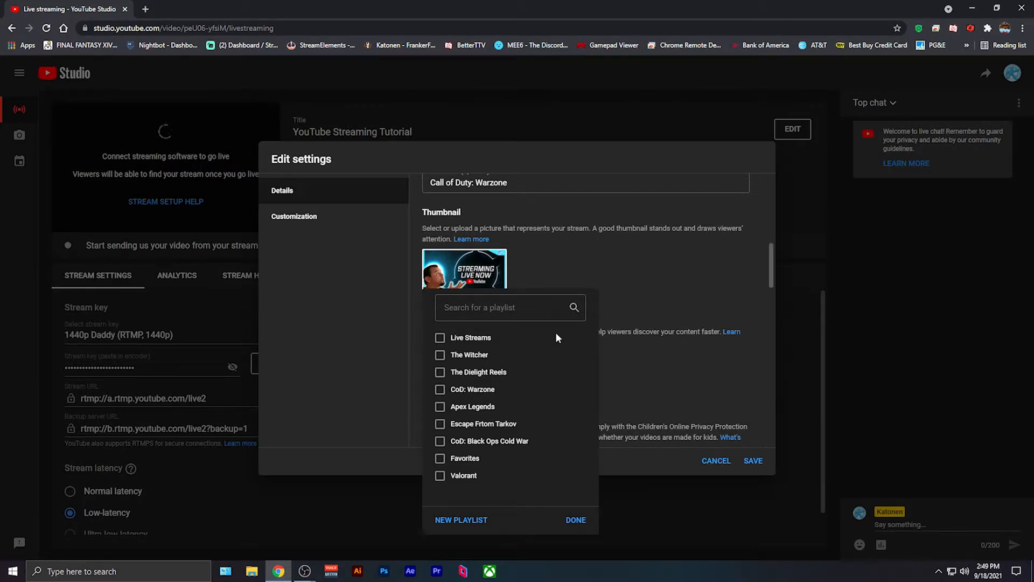
click(439, 340)
- Expand the age restriction and additional stream details, and review the audience, paid promotion and automatic chapters settings
scroll(397, 278, down, 4)
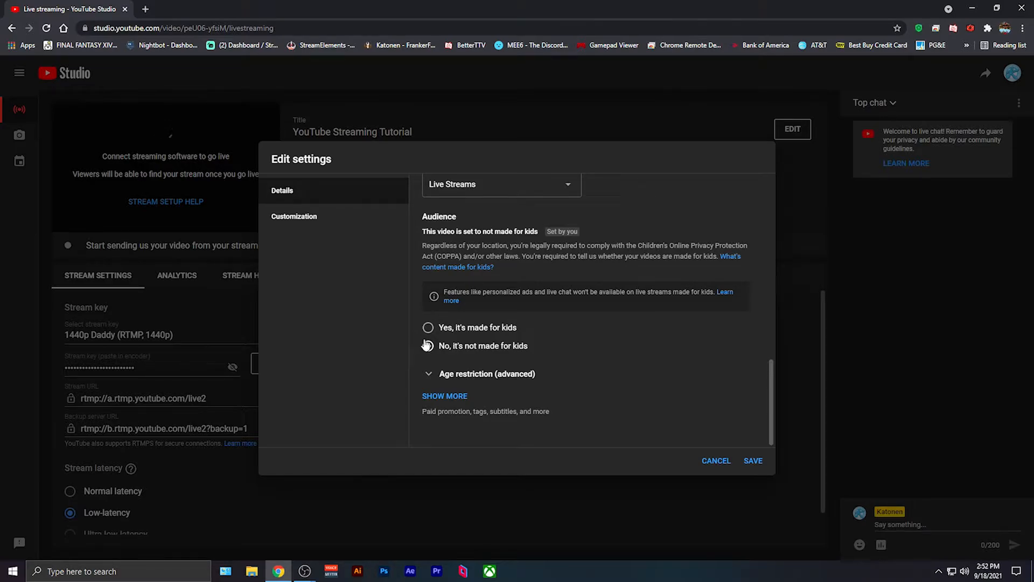
click(429, 373)
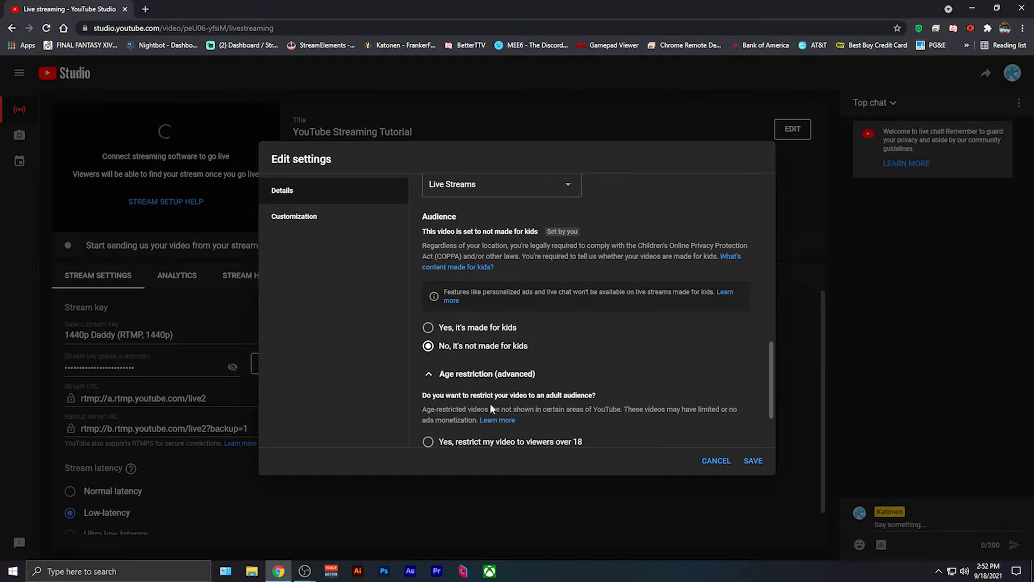
scroll(490, 403, down, 2)
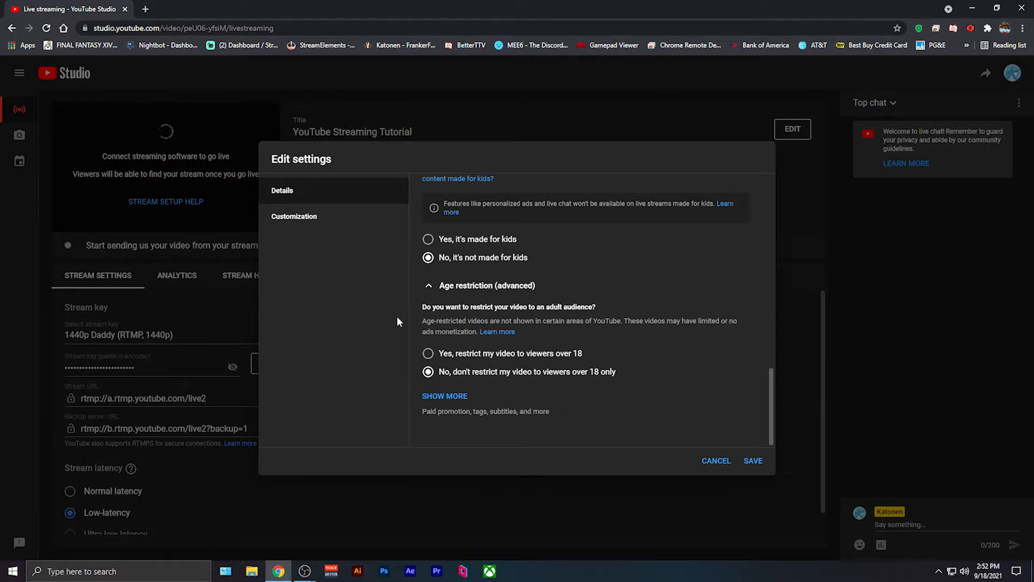
click(450, 397)
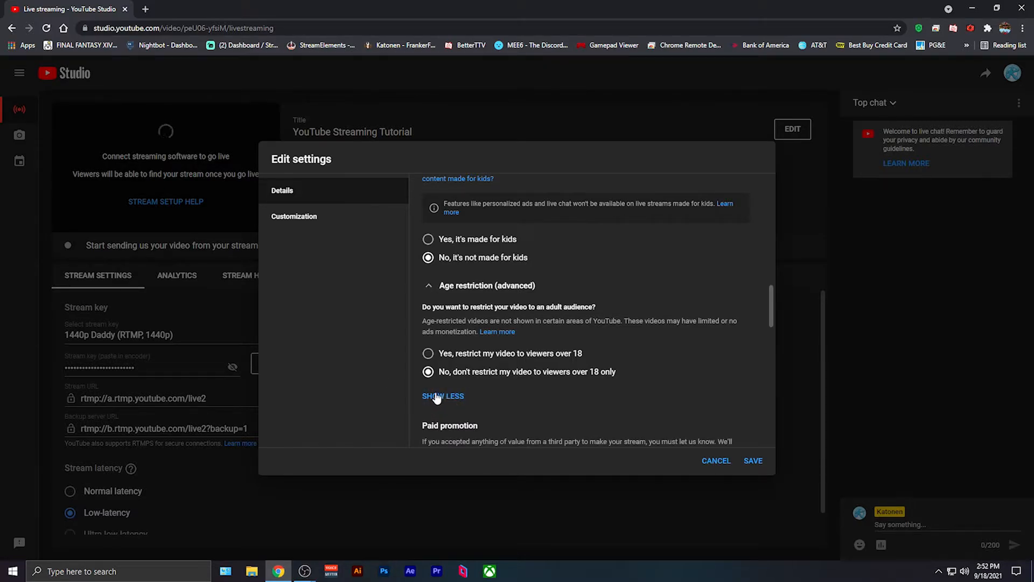
scroll(436, 397, down, 5)
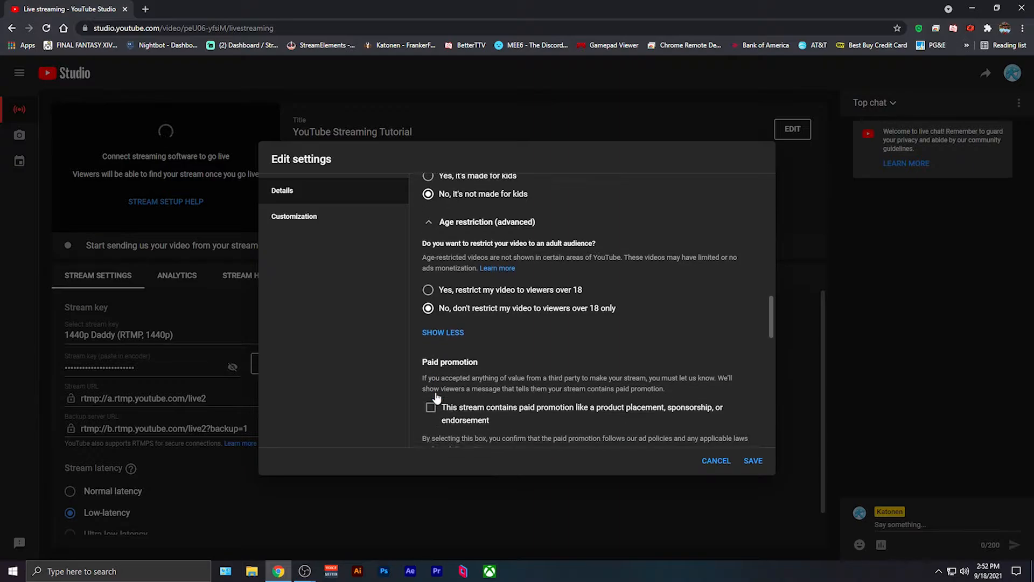
scroll(435, 391, up, 1)
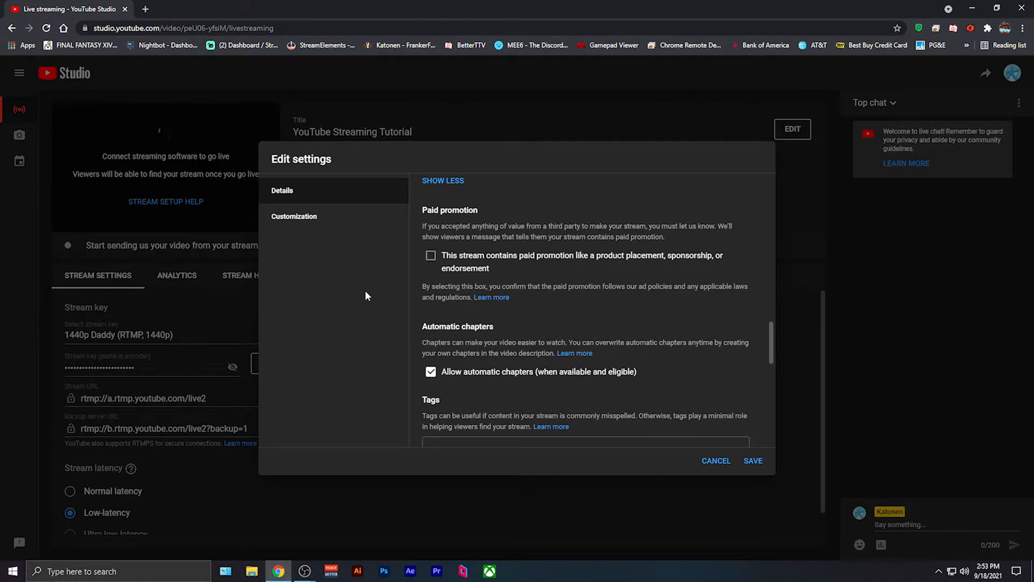
- Set the stream's caption certification to "This content has never aired on television in the U.S."
scroll(597, 367, down, 4)
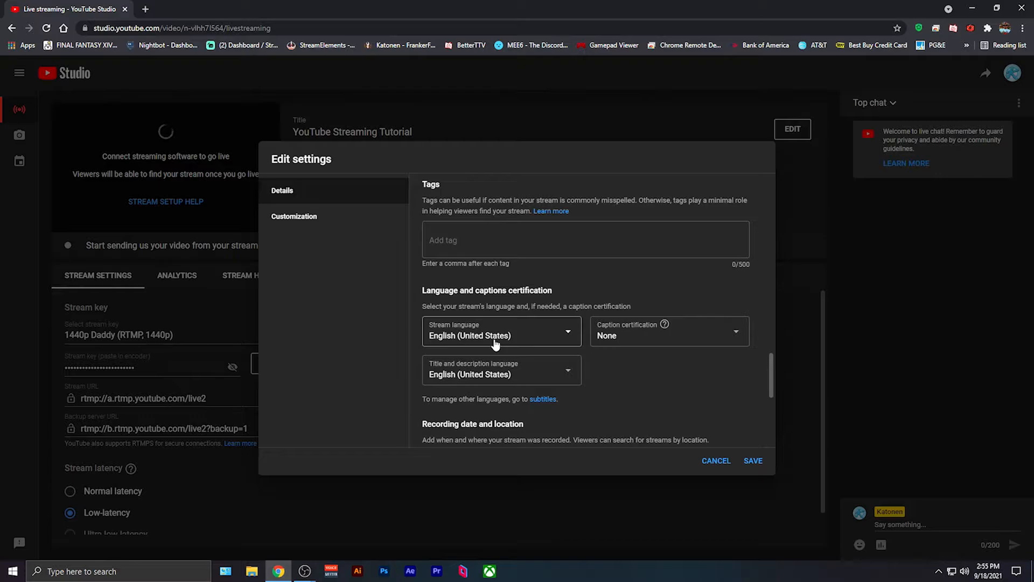
click(691, 335)
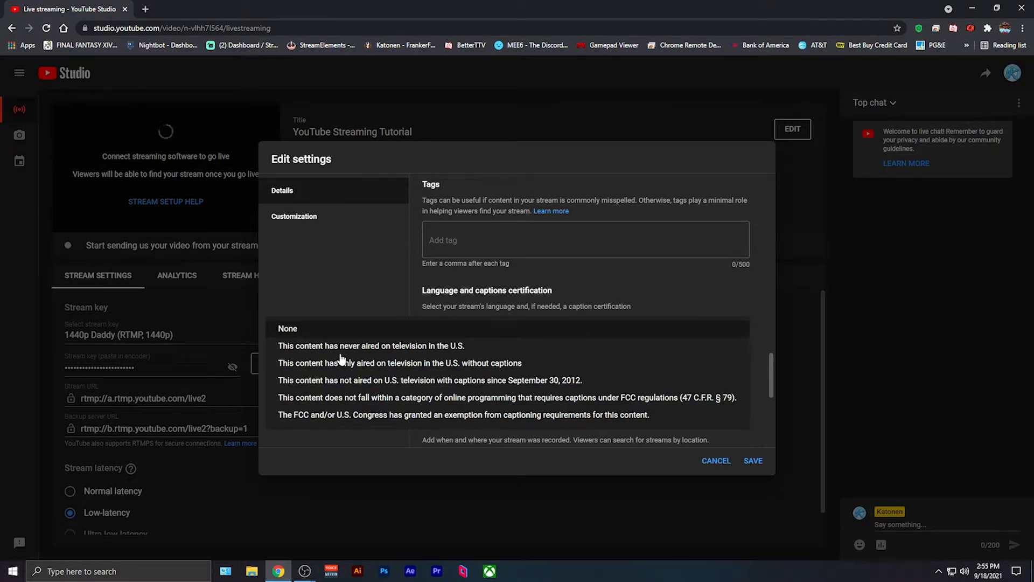
click(366, 345)
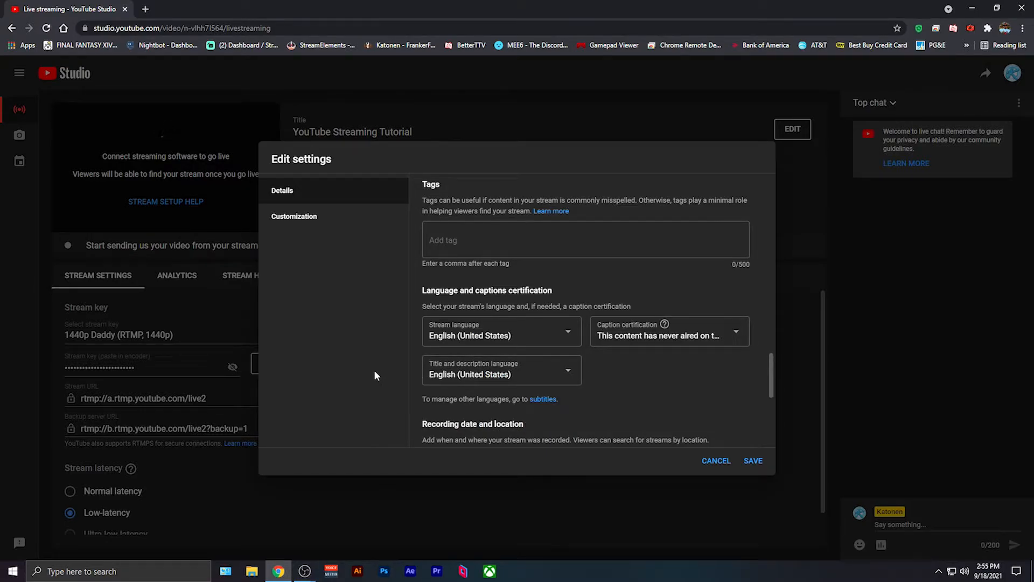
- Review the license choices for the stream and select Standard YouTube License
scroll(415, 229, down, 4)
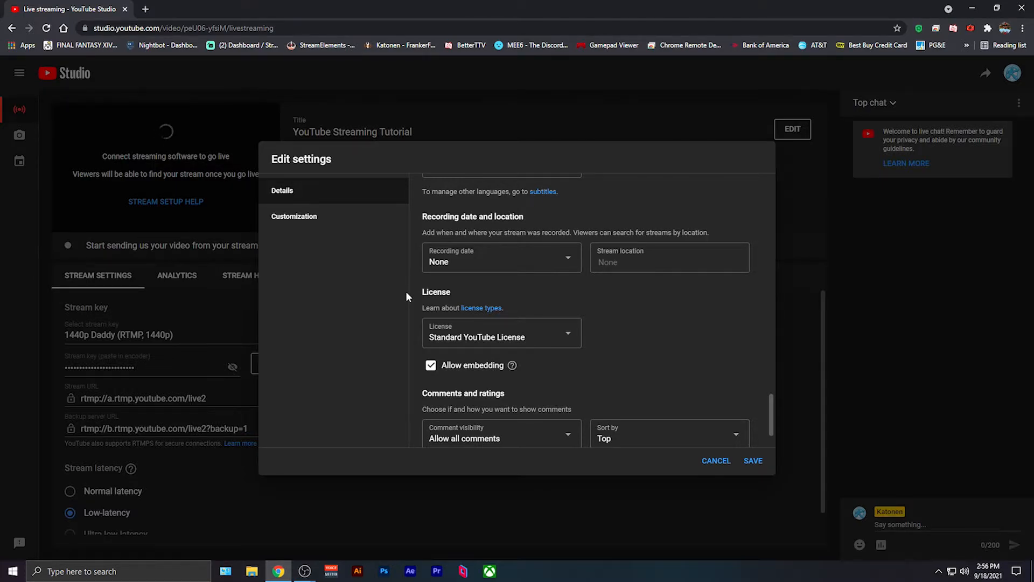
click(564, 337)
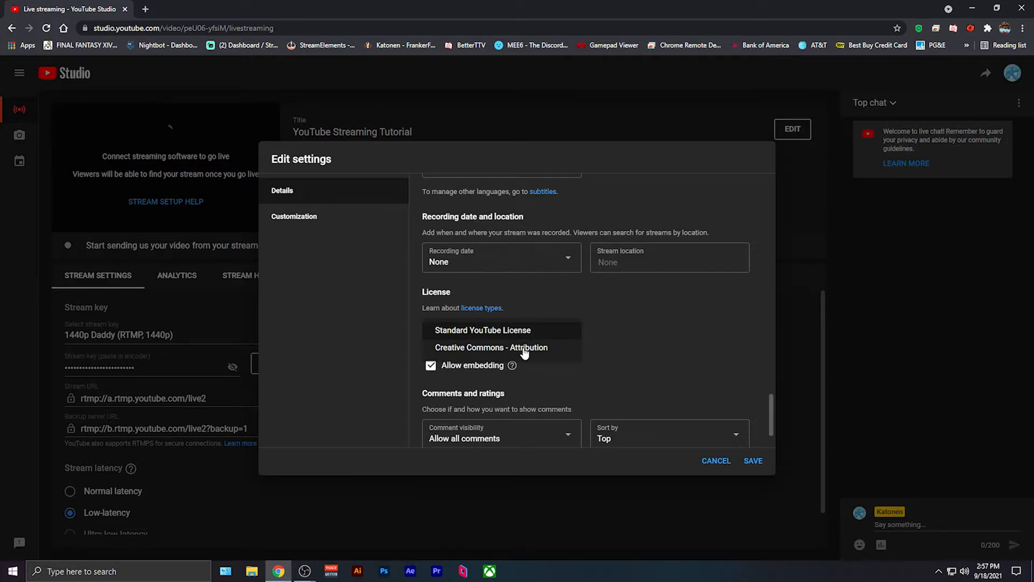
click(464, 331)
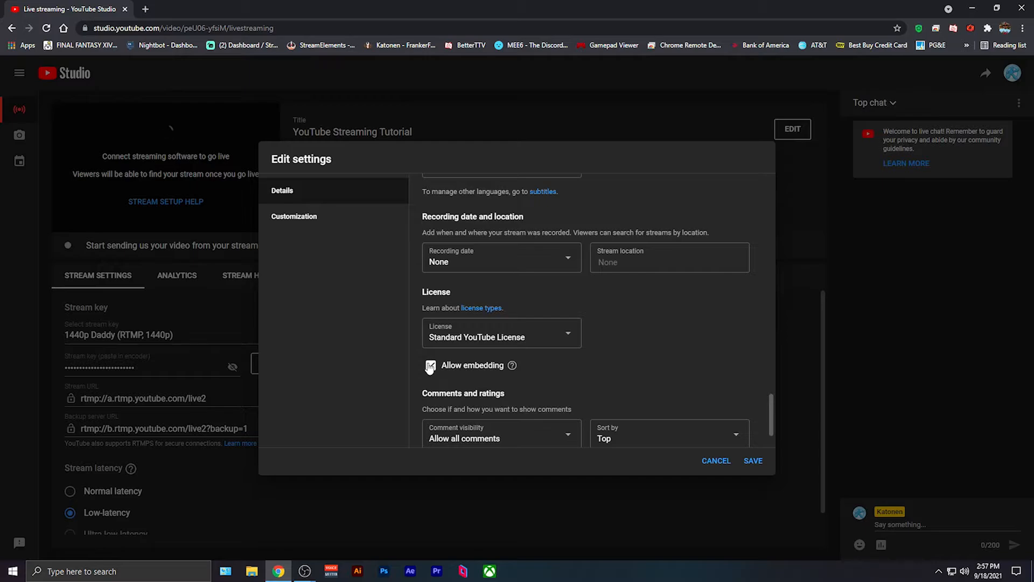
- Choose Allow all comments, check the comment sorting options, and save the stream's settings
scroll(423, 355, down, 1)
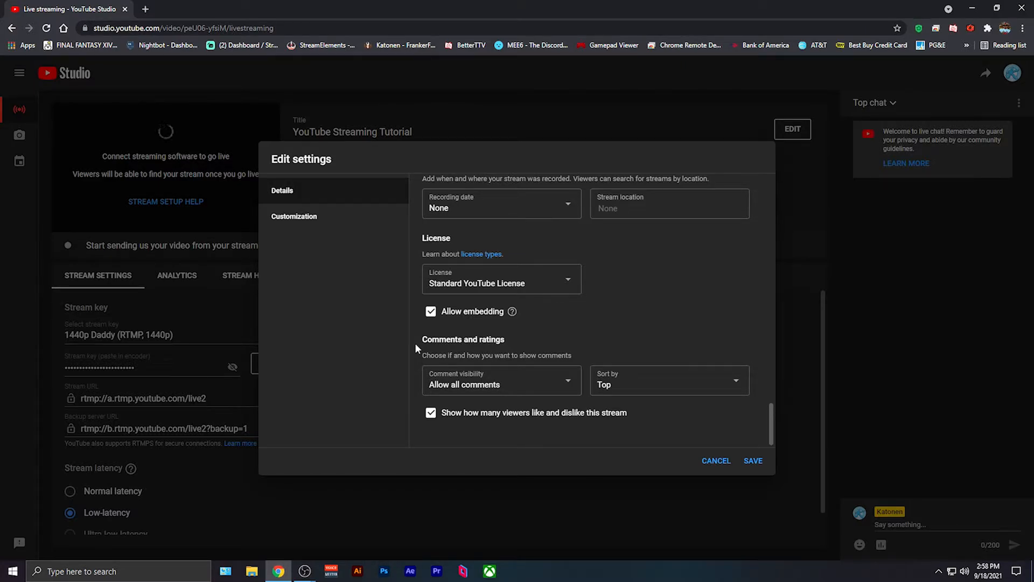
click(567, 384)
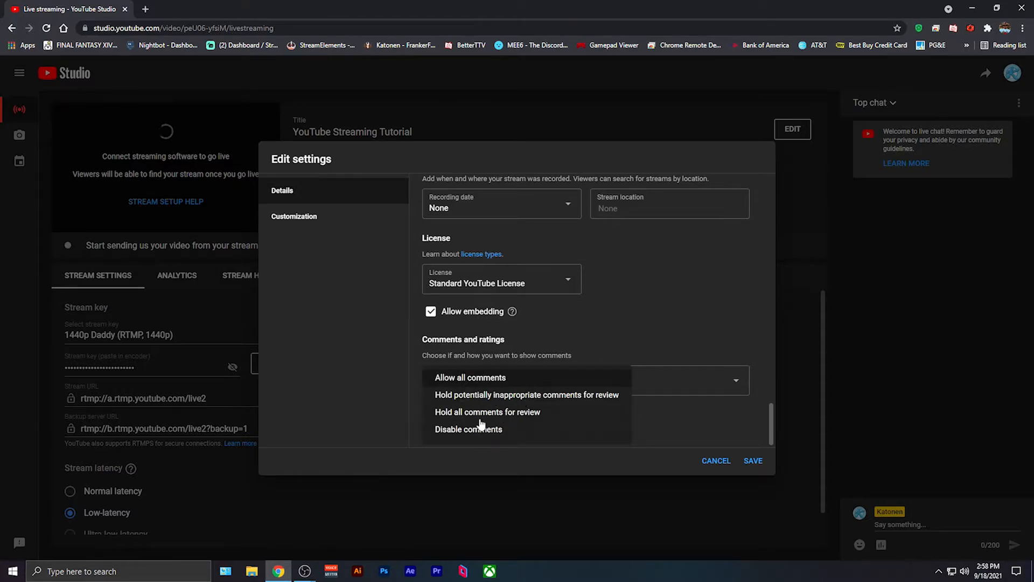
click(526, 378)
click(705, 378)
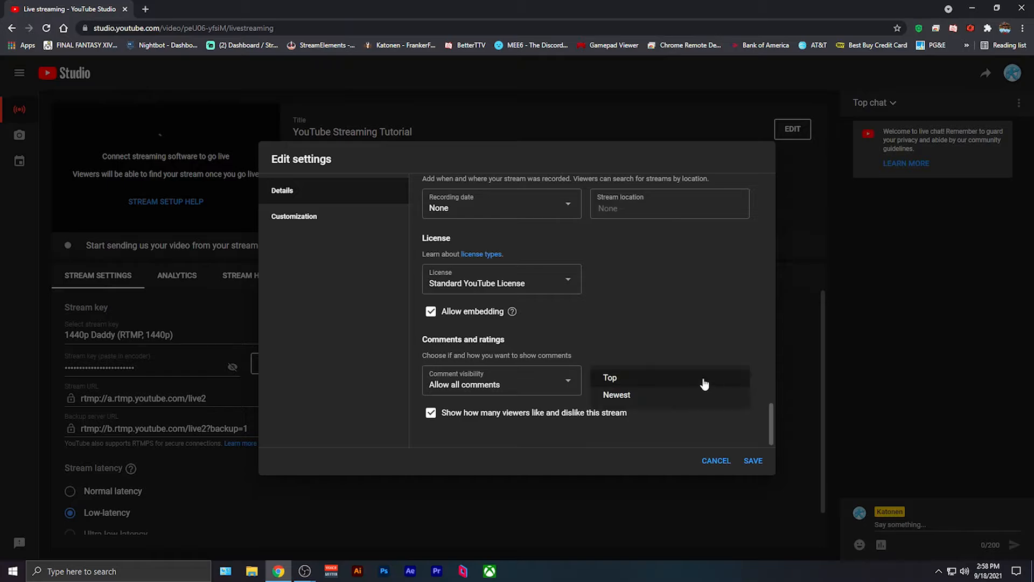
click(650, 348)
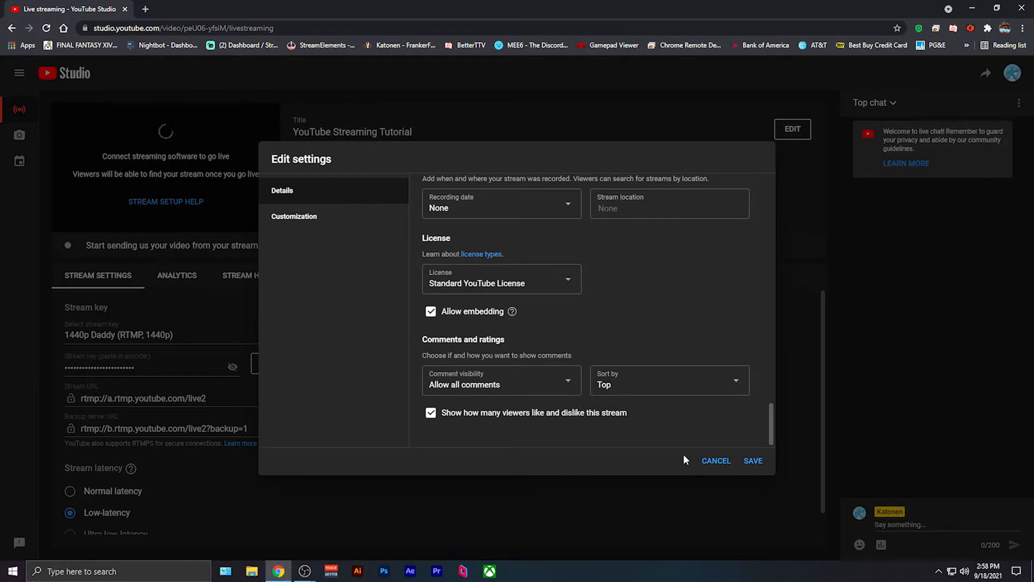
click(755, 459)
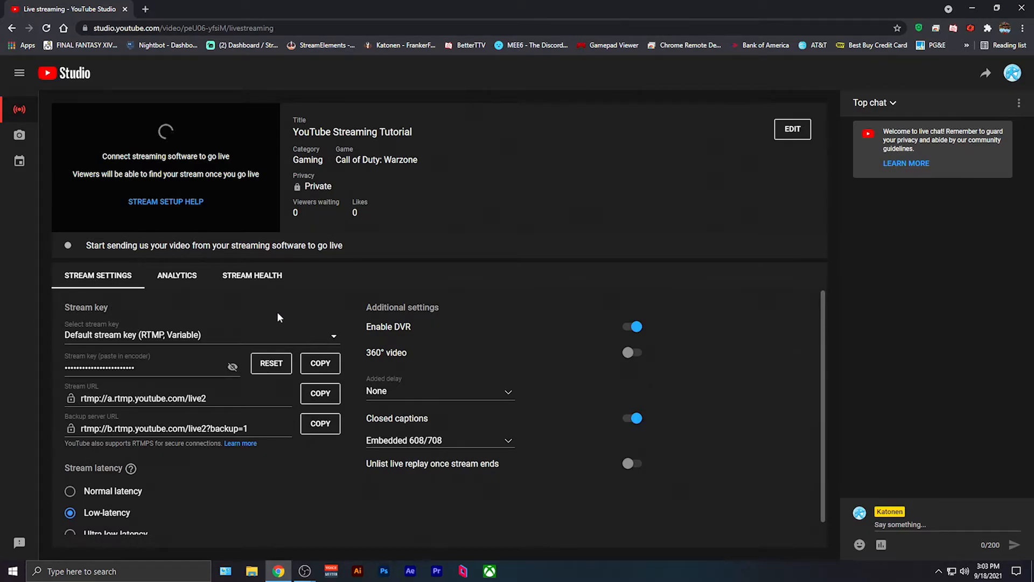
- Review the available stream keys and select Gaming (RTMP, 1080p) for the stream
click(333, 339)
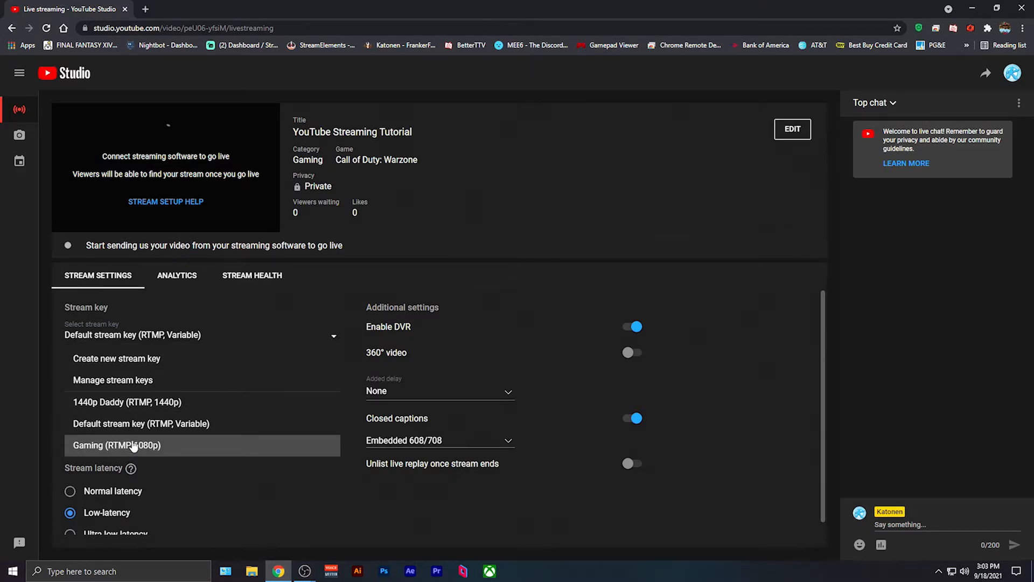
click(334, 336)
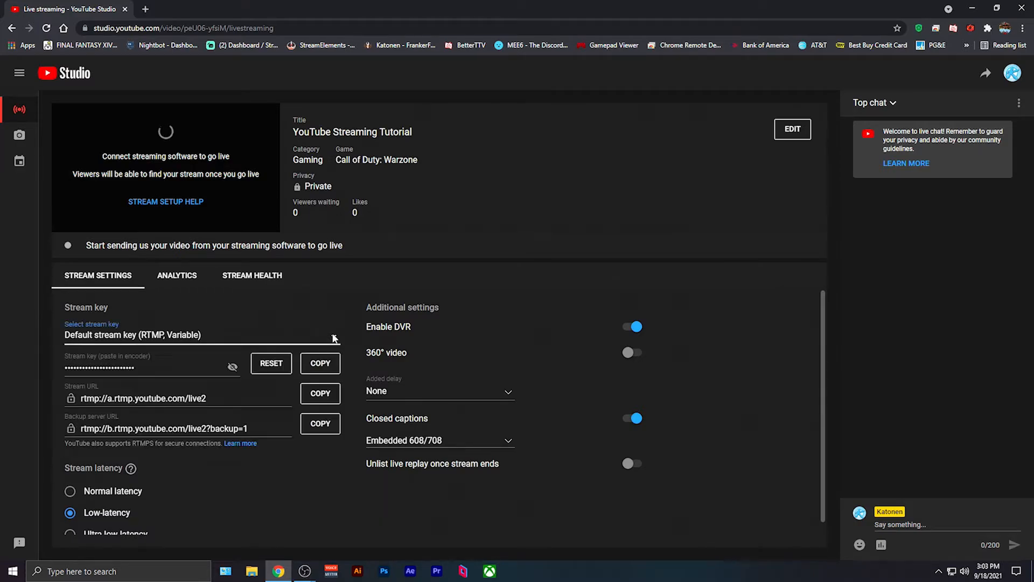
click(262, 333)
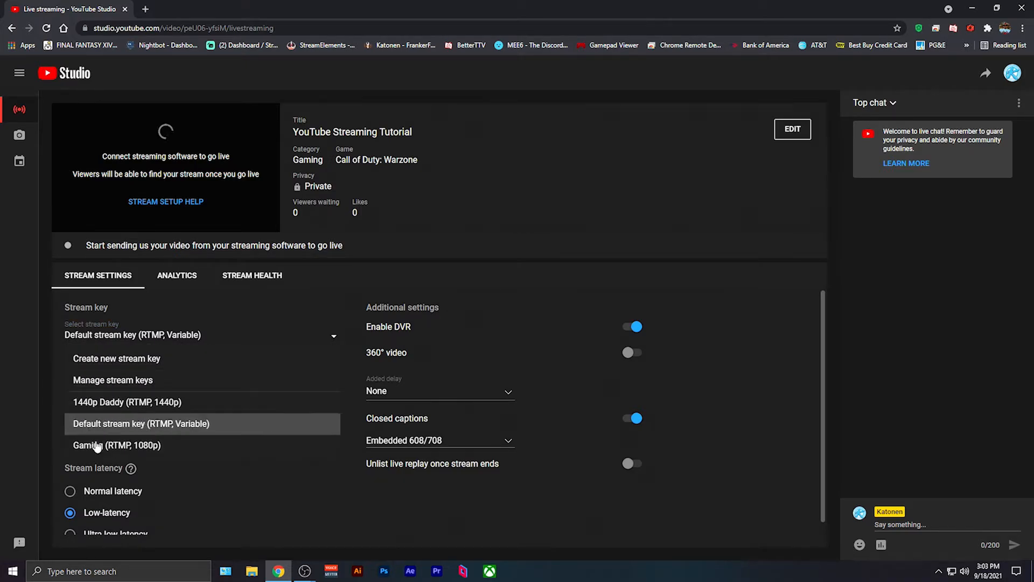
click(119, 447)
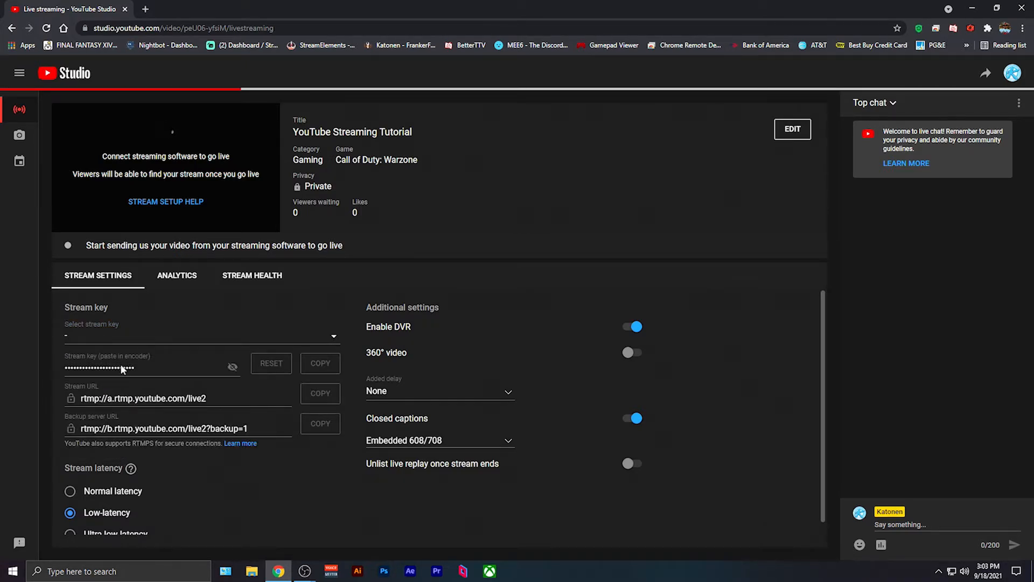
- Start a new stream key for the stream and name it Test
click(328, 337)
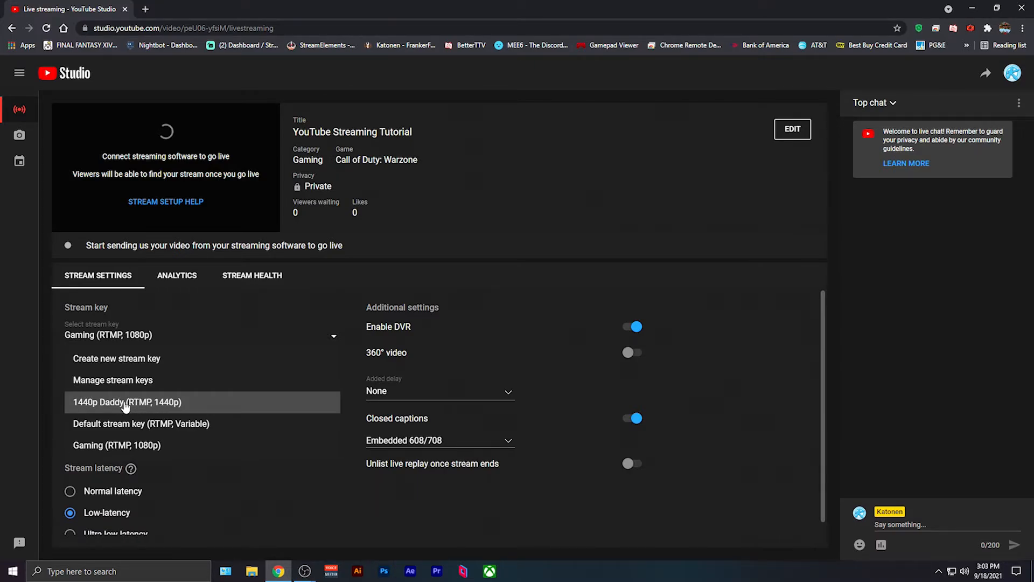
click(110, 359)
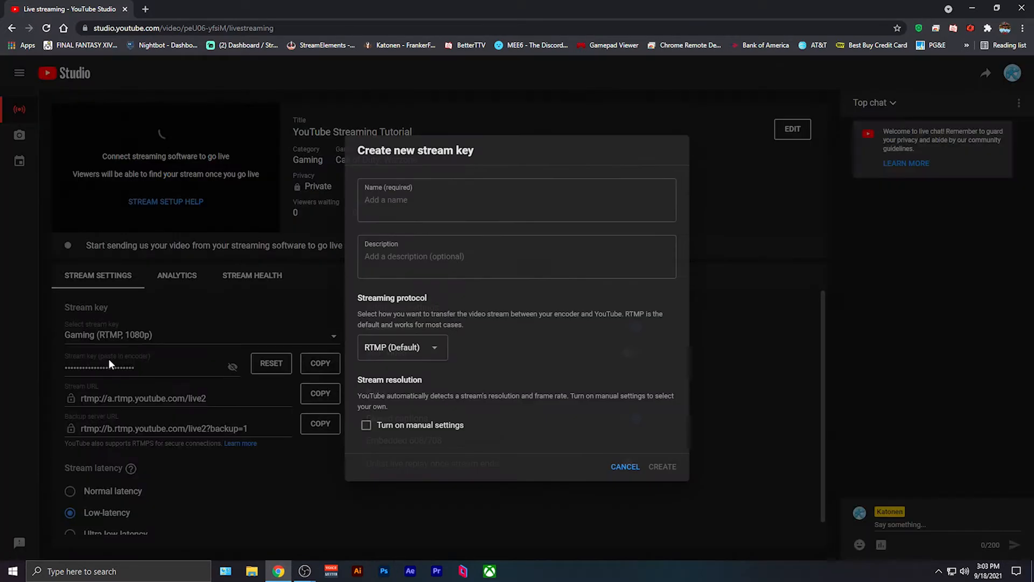
click(432, 205)
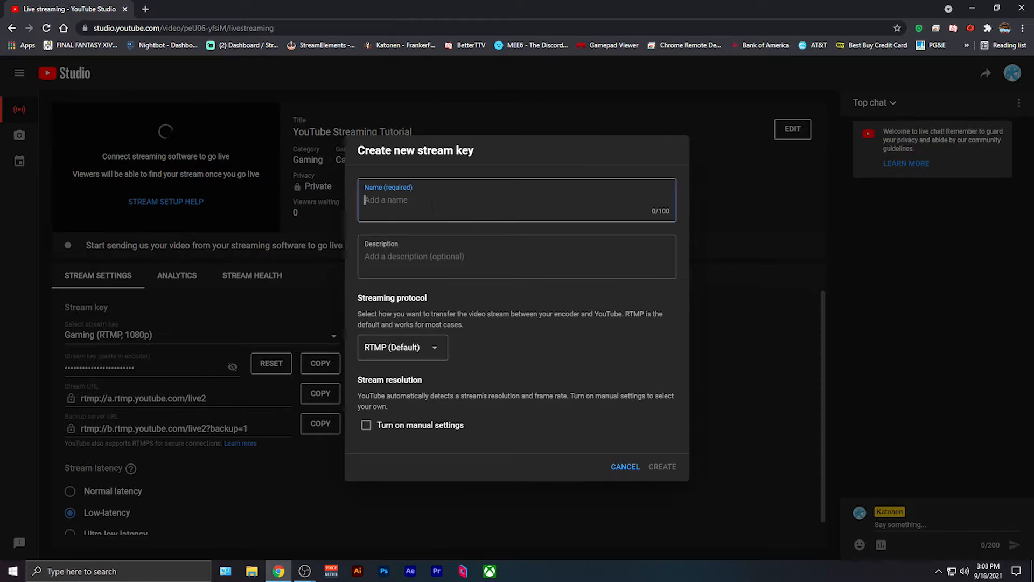
text(Test)
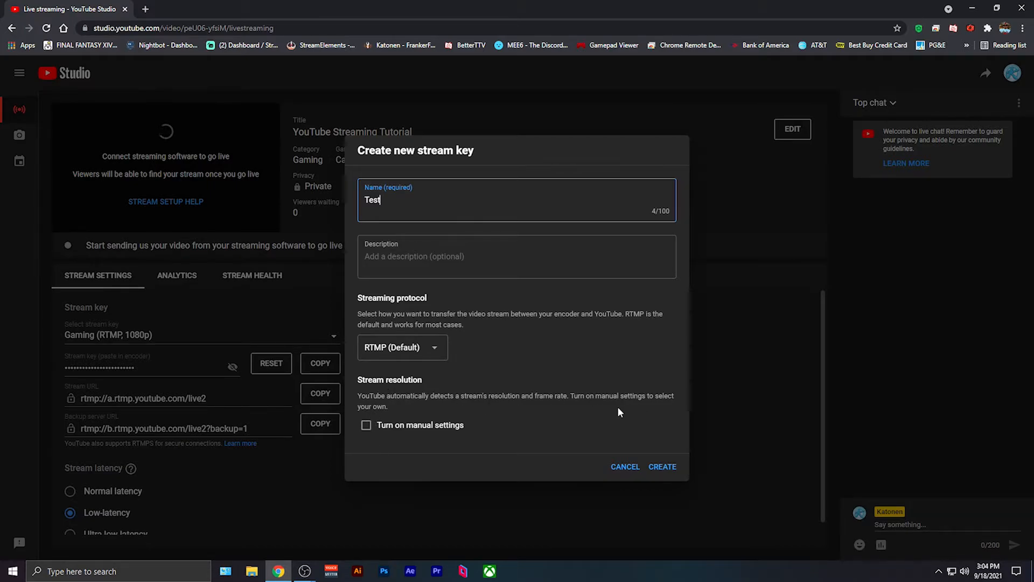
- Turn on manual settings with 1440p (6 Mbps - 13Mbps) resolution and the 60 fps option, and create the stream key
click(366, 426)
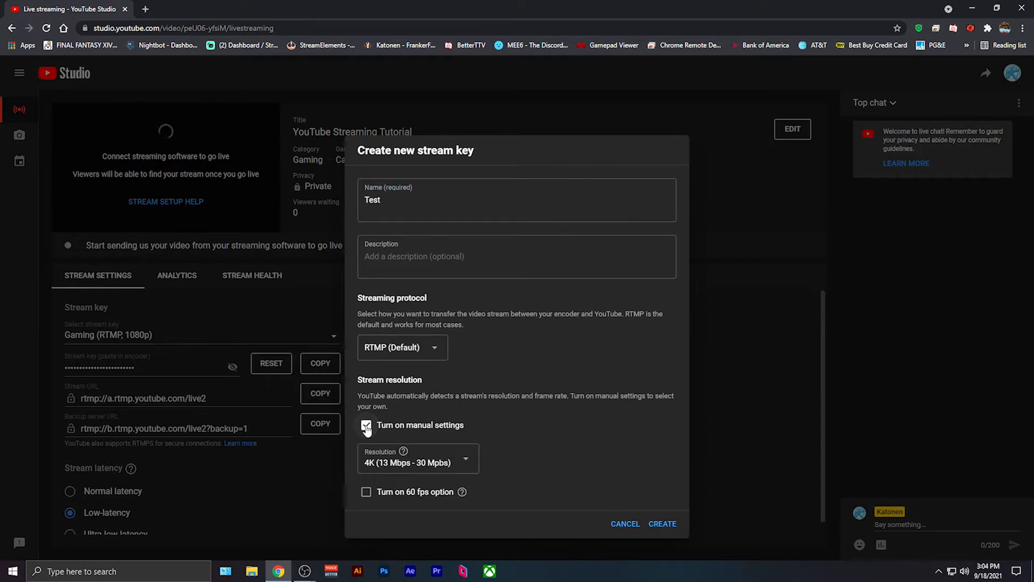
click(465, 457)
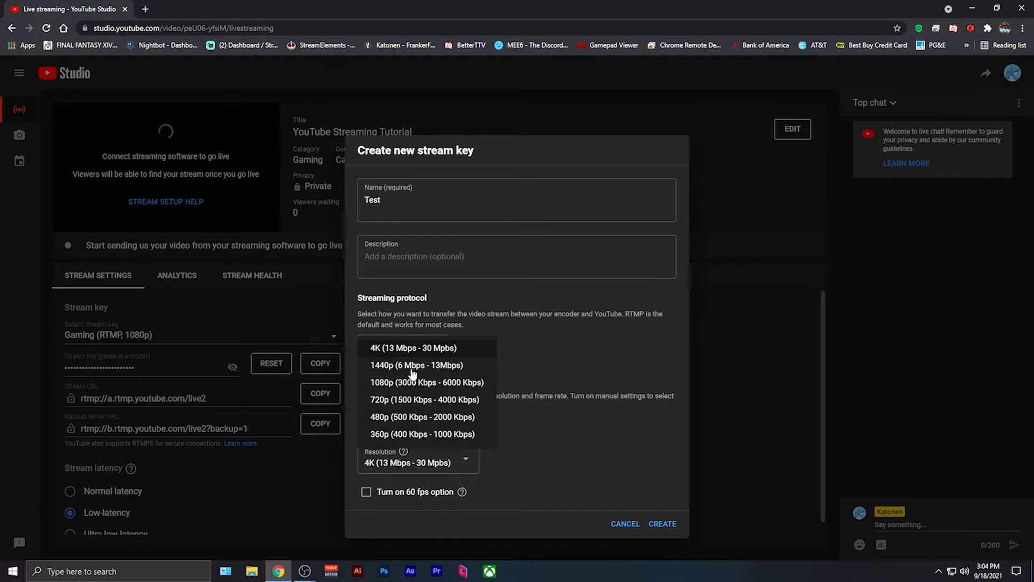
click(383, 366)
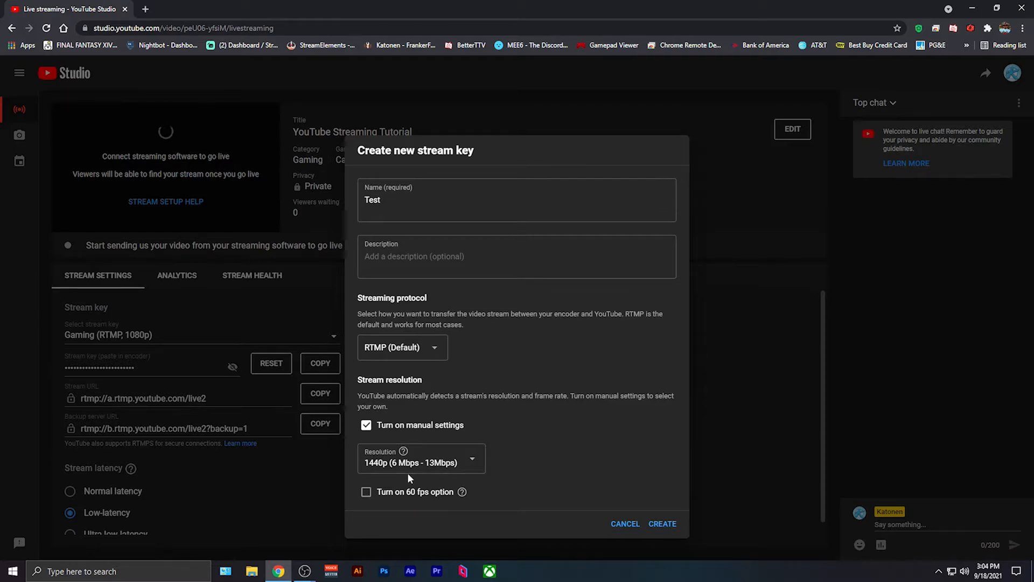
click(366, 492)
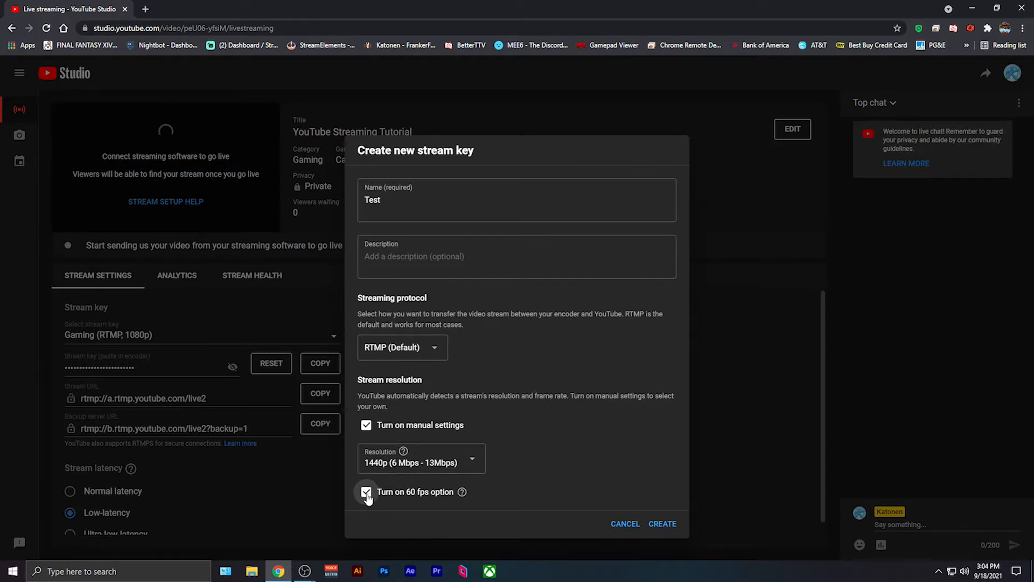
click(663, 524)
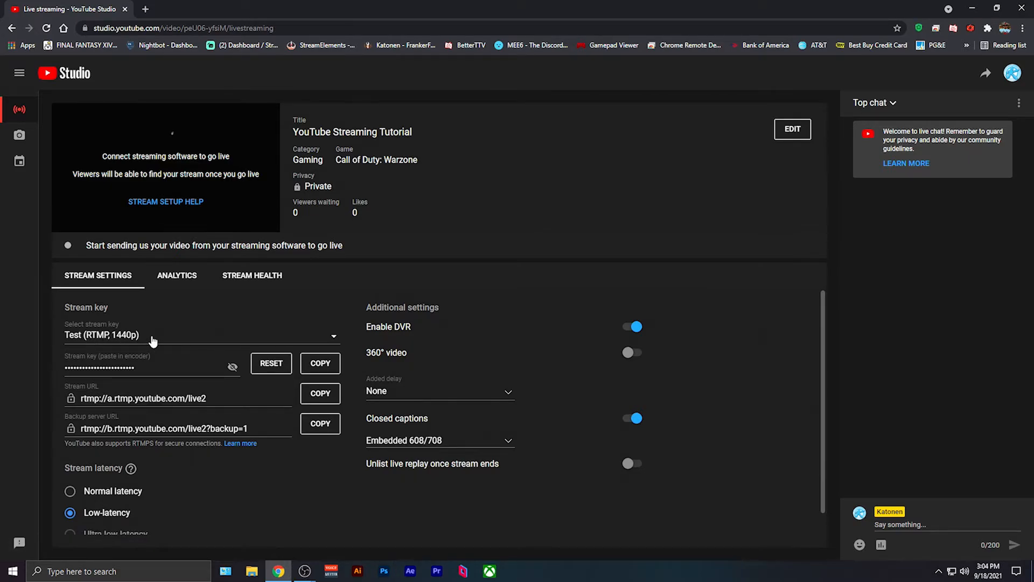
- Copy the Test stream key, and review the stream latency and added delay options
click(323, 366)
scroll(323, 370, down, 1)
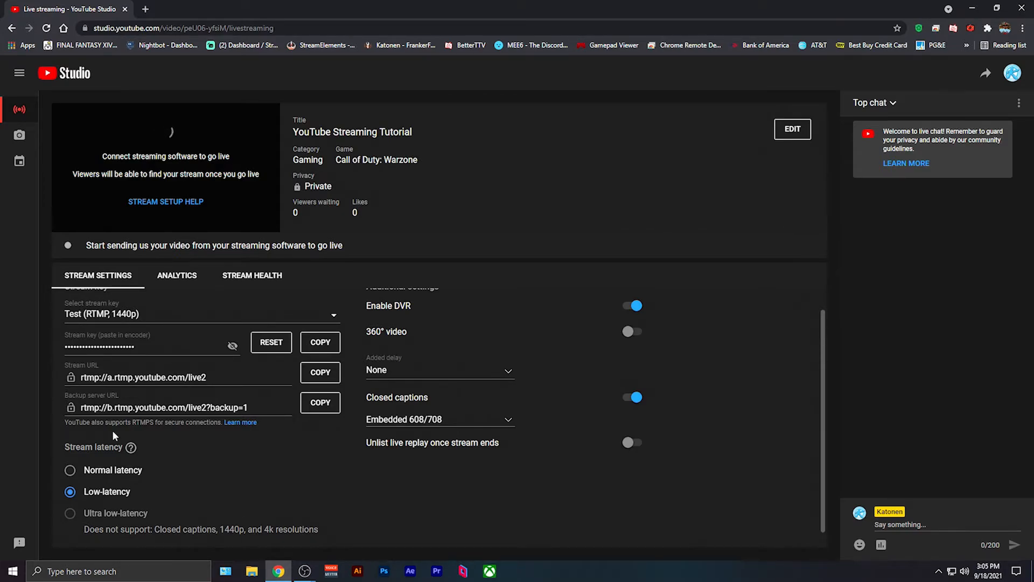
mouse_move(132, 449)
scroll(583, 496, up, 1)
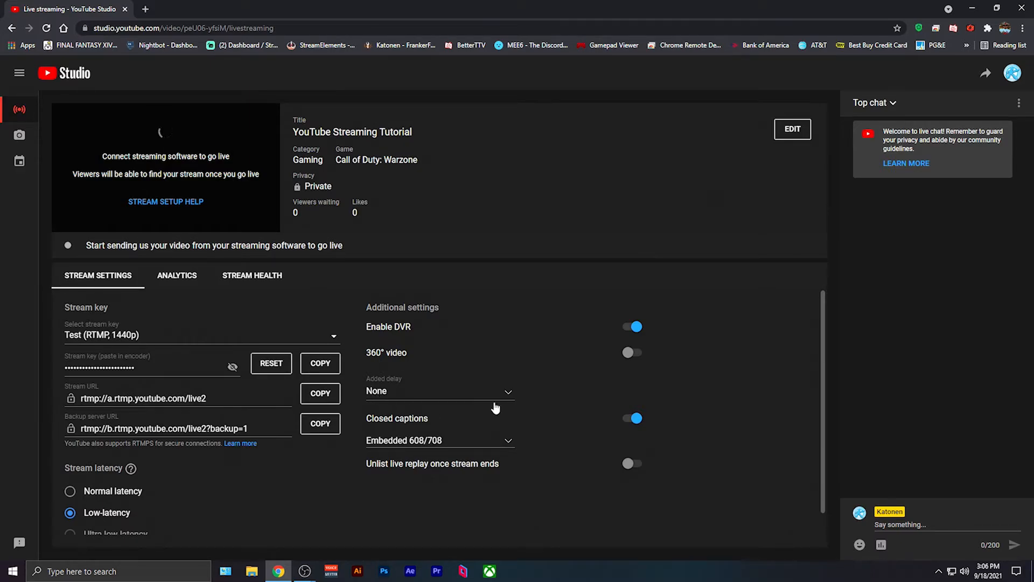
click(508, 395)
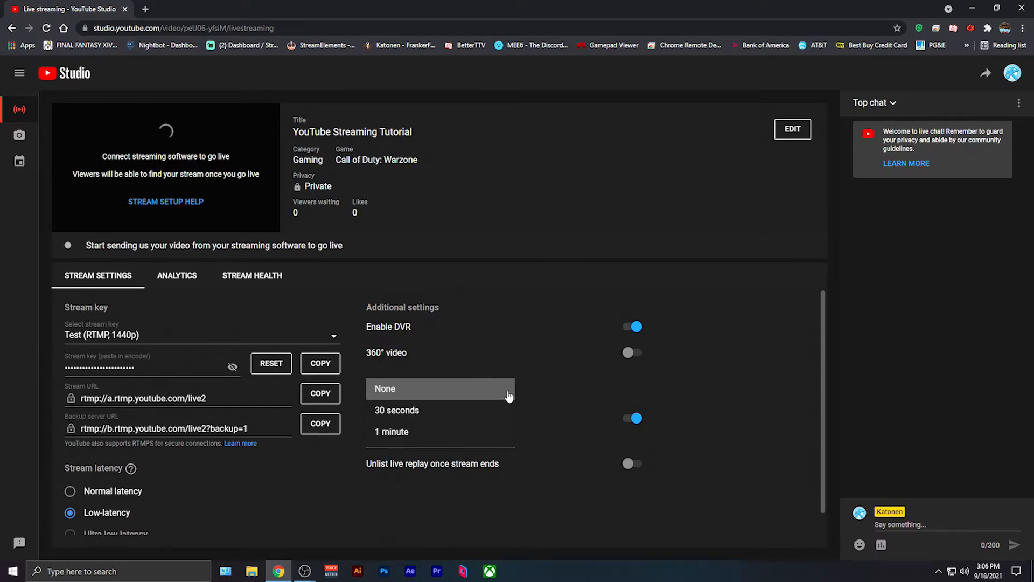
click(570, 389)
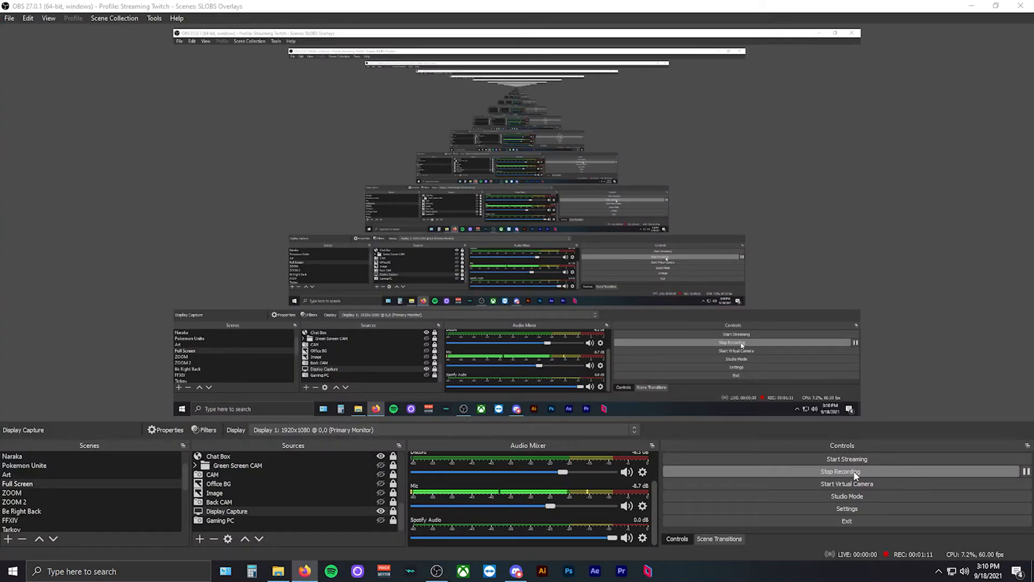
- In the OBS stream settings, replace the stream key with the one copied from YouTube Studio and apply the change
click(858, 510)
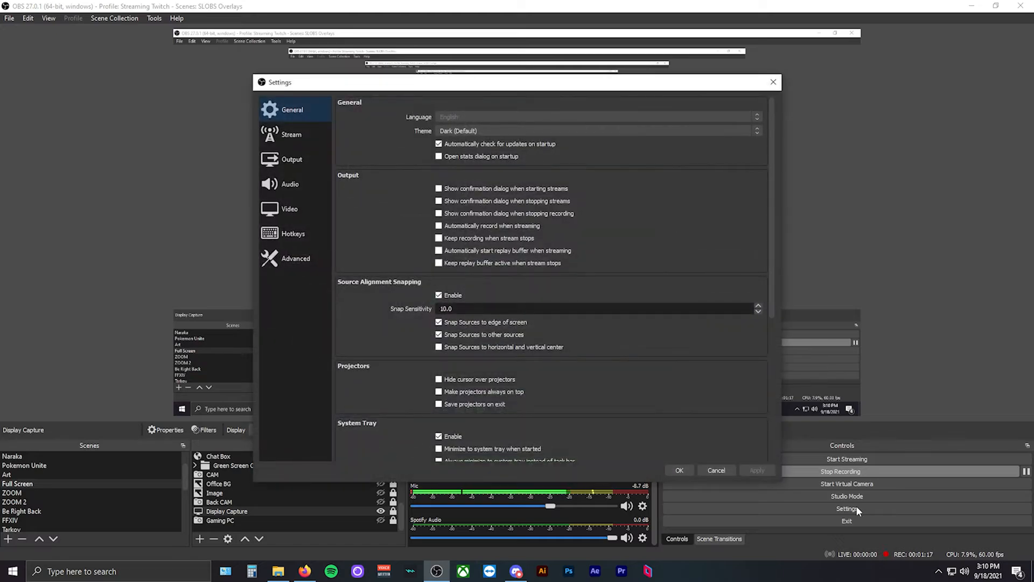
click(292, 137)
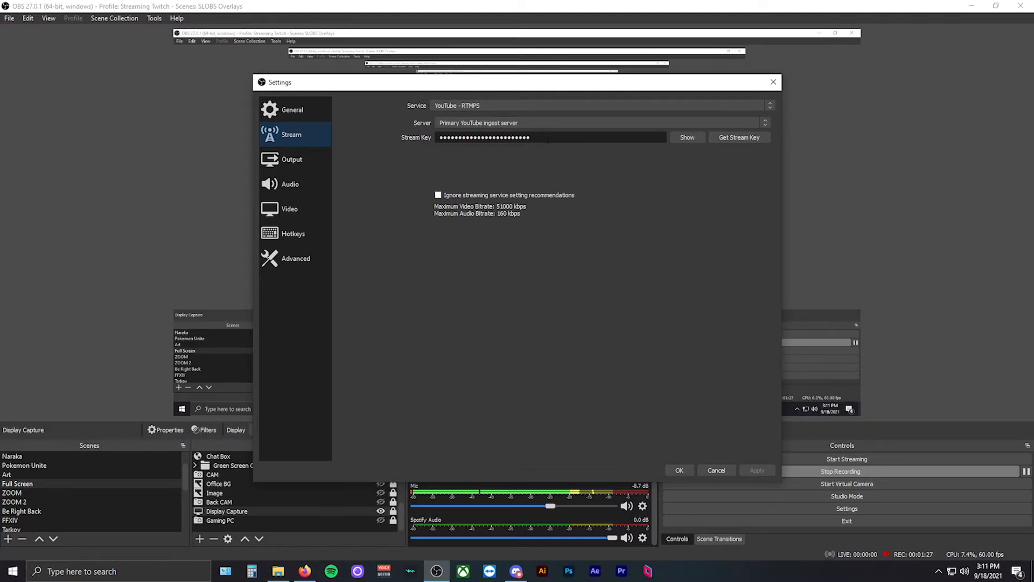
drag(604, 138, 350, 141)
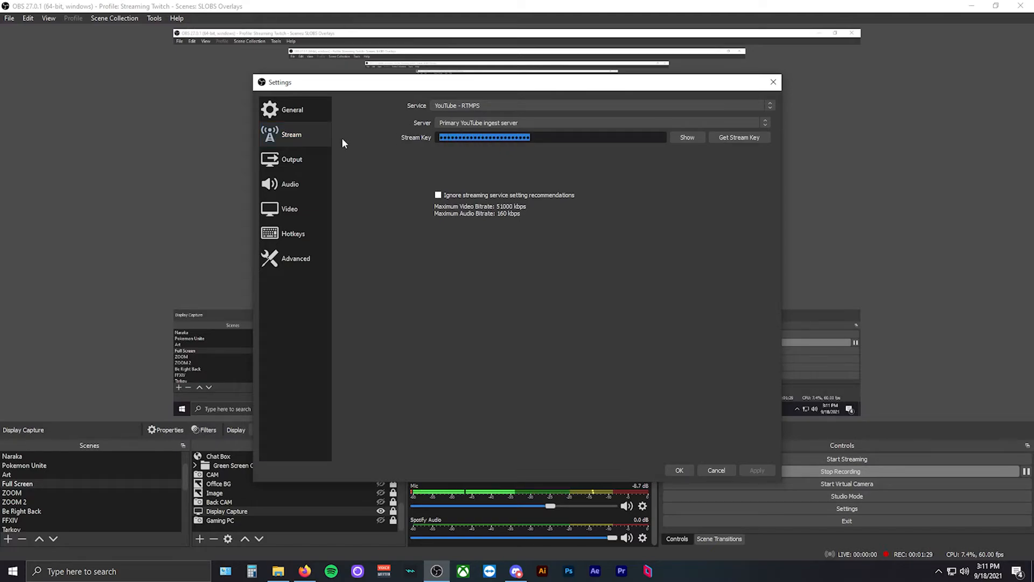
key(ctrl+v)
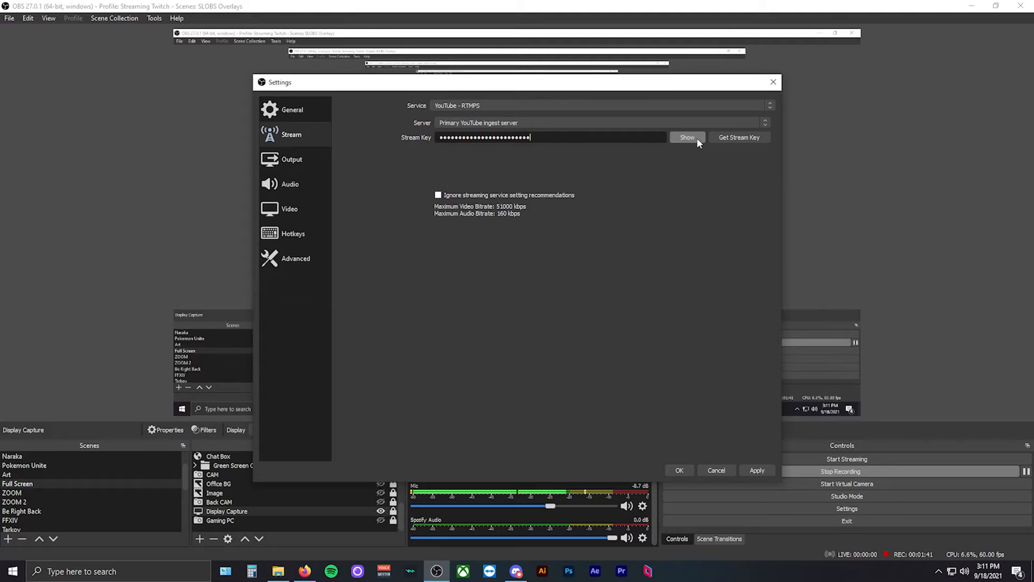
click(755, 470)
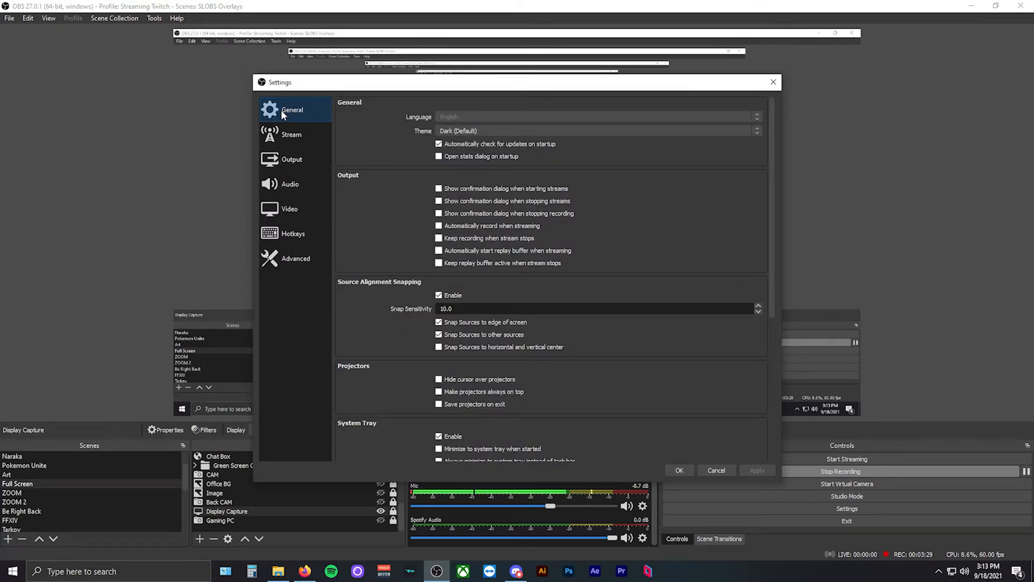
- Review the streaming output, audio and video settings in OBS
click(286, 162)
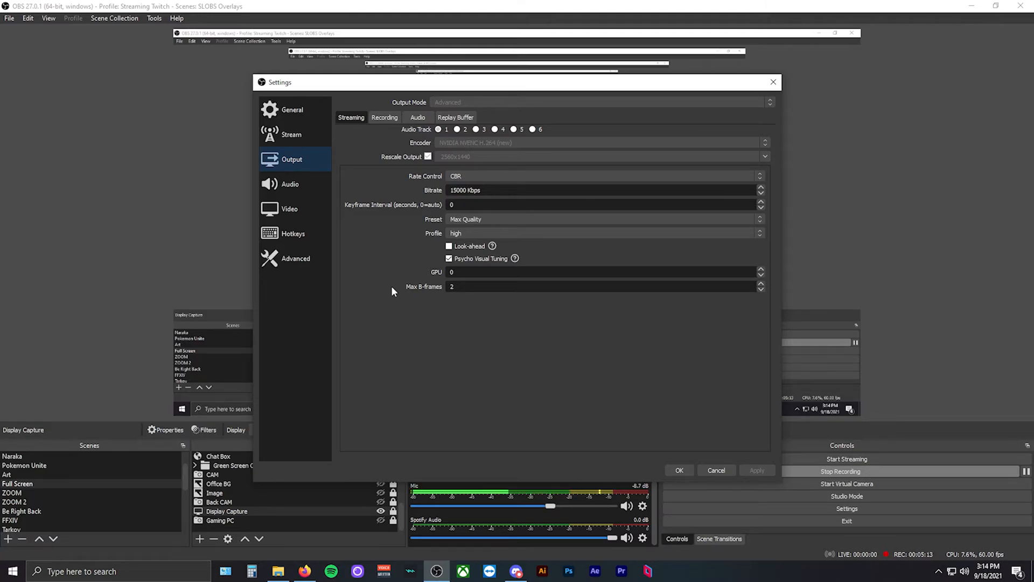
click(296, 187)
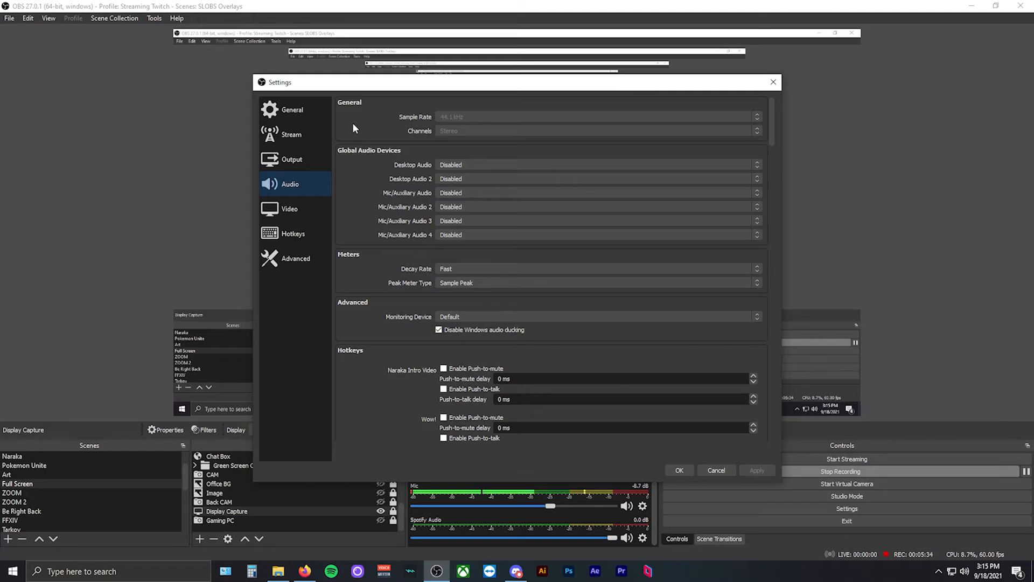
click(290, 211)
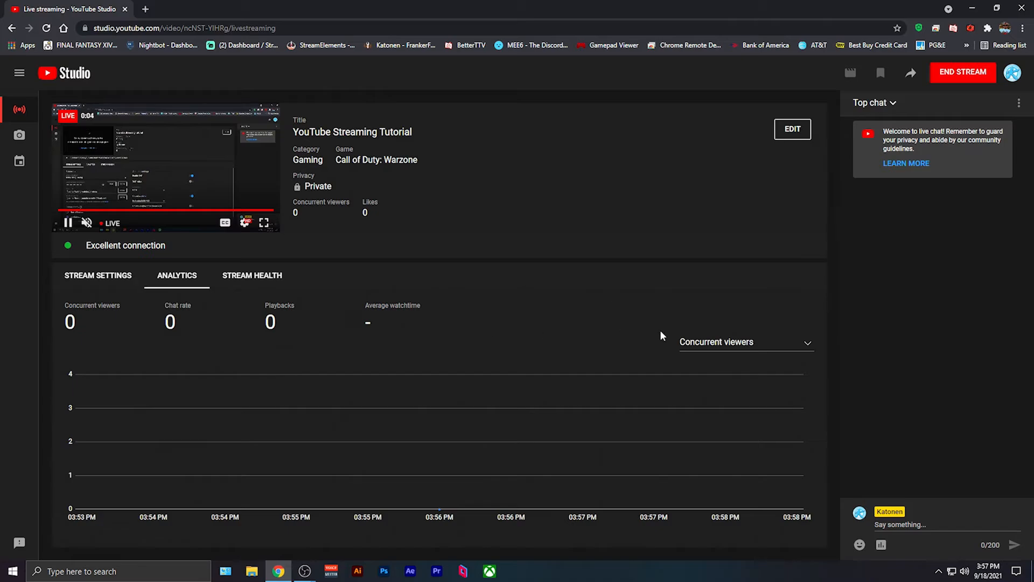
- In YouTube Studio, examine the live stream's concurrent viewers chart and the metrics available for it
mouse_move(454, 455)
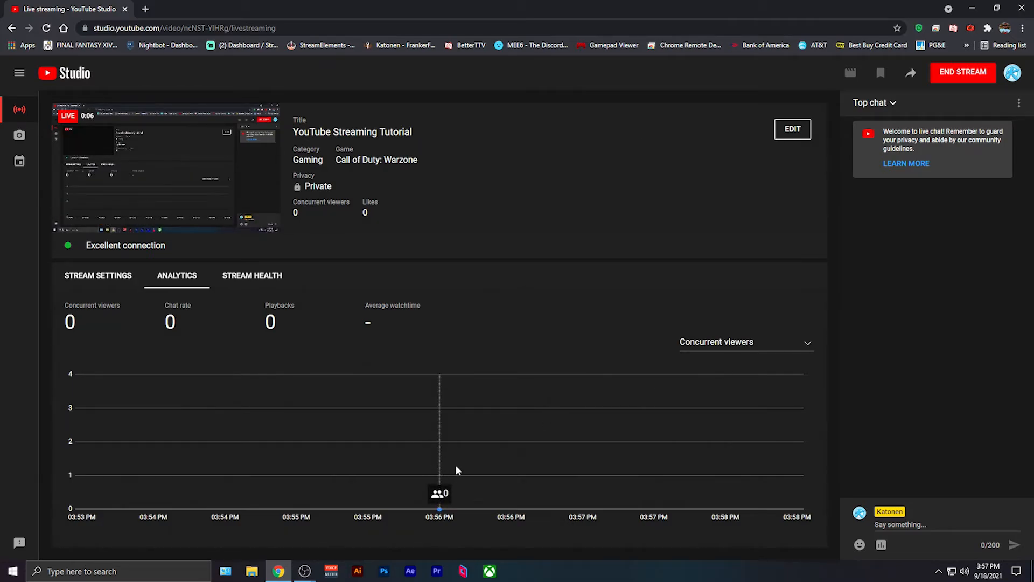
click(807, 345)
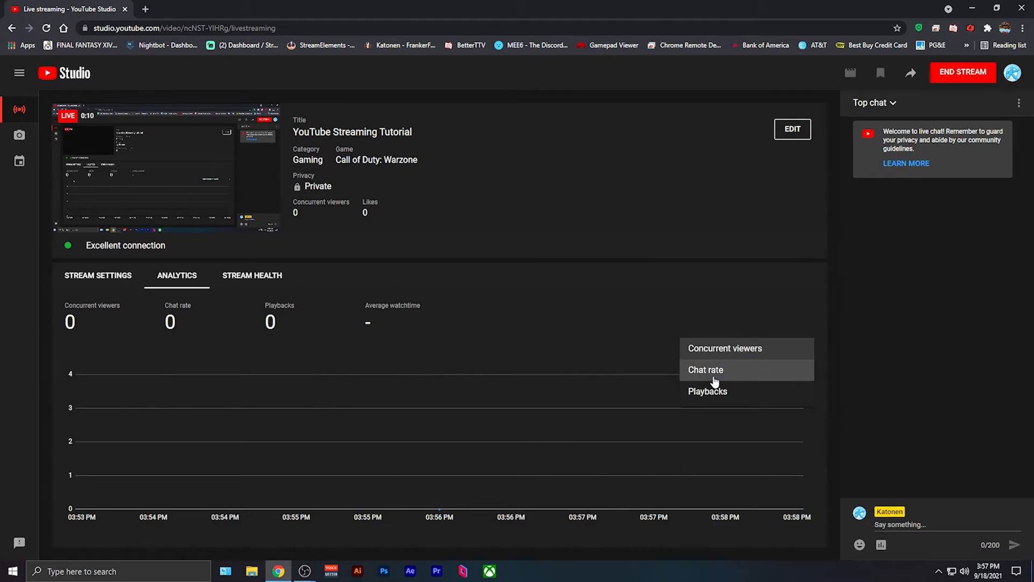
click(648, 302)
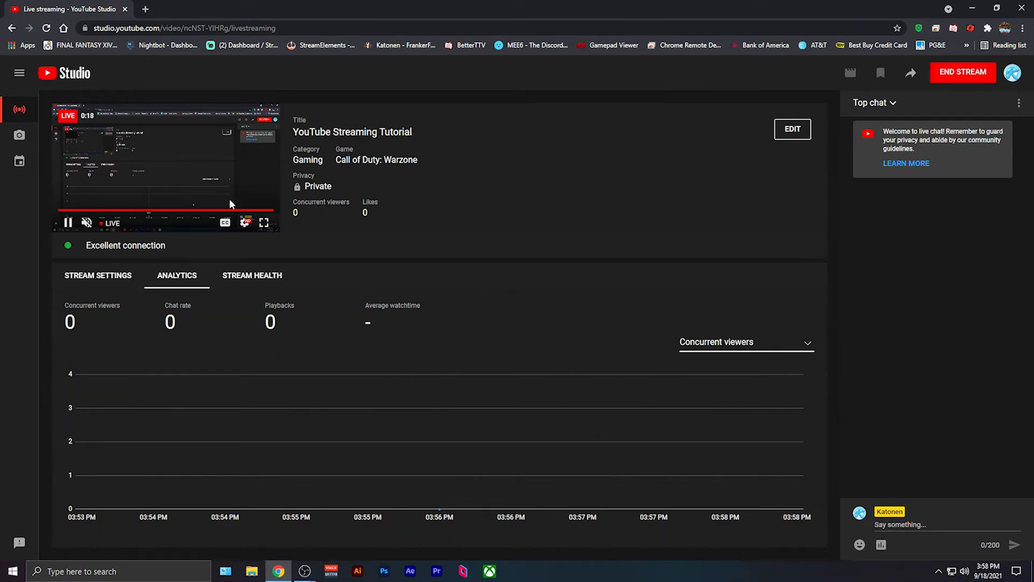
- View the live stream preview in full screen, check its playback quality options, and exit full screen
click(264, 225)
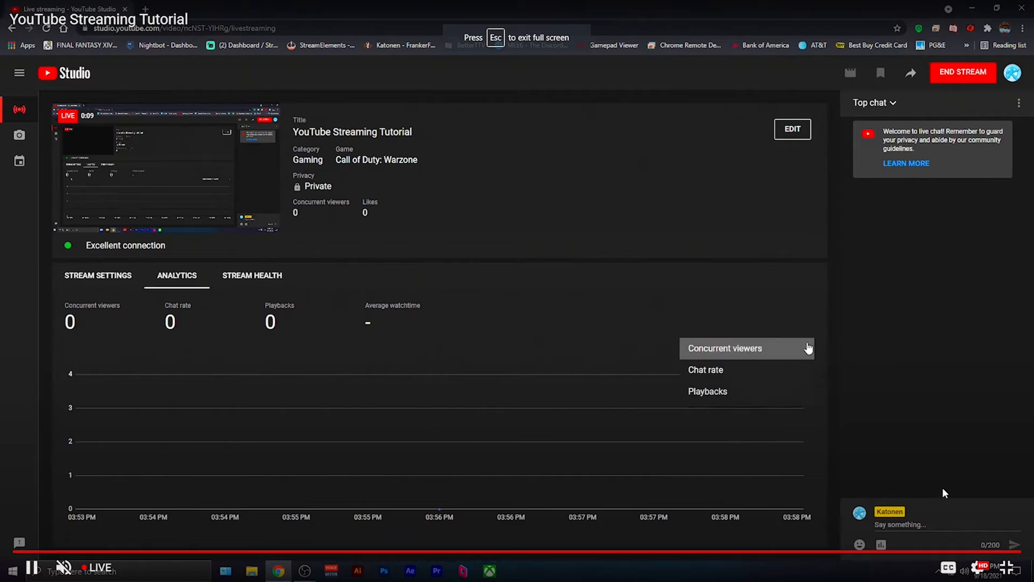
click(978, 569)
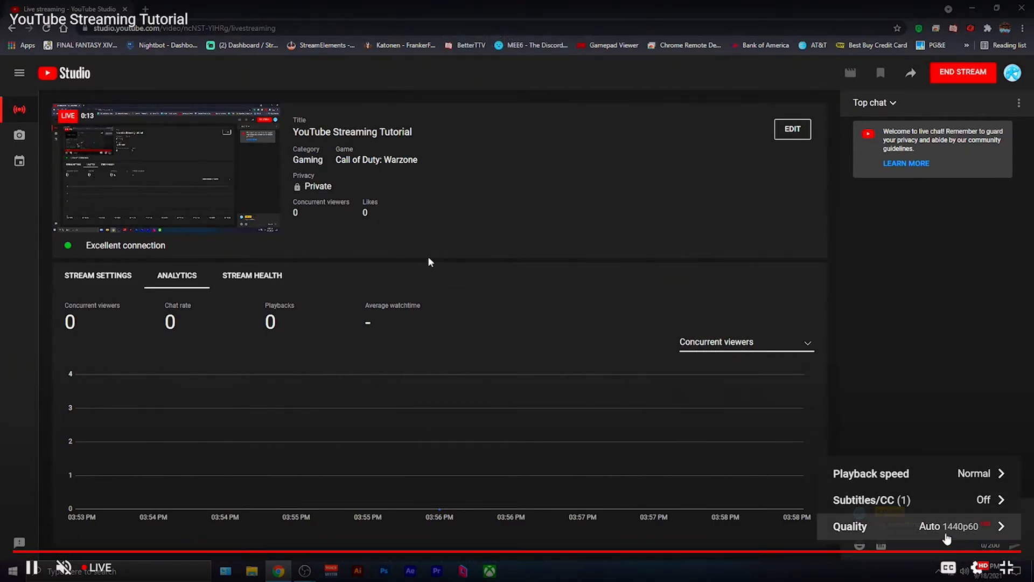
click(931, 530)
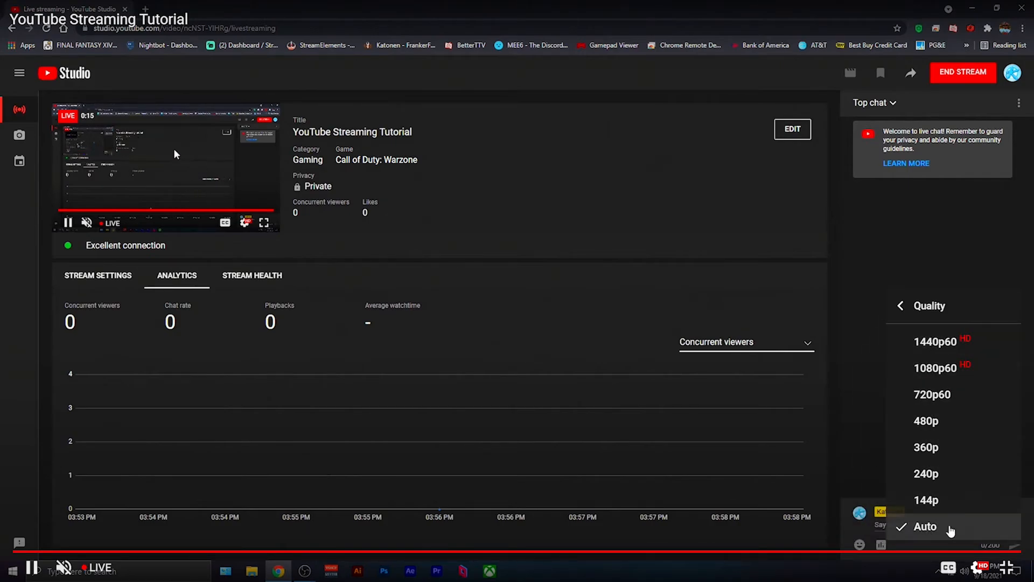
click(975, 570)
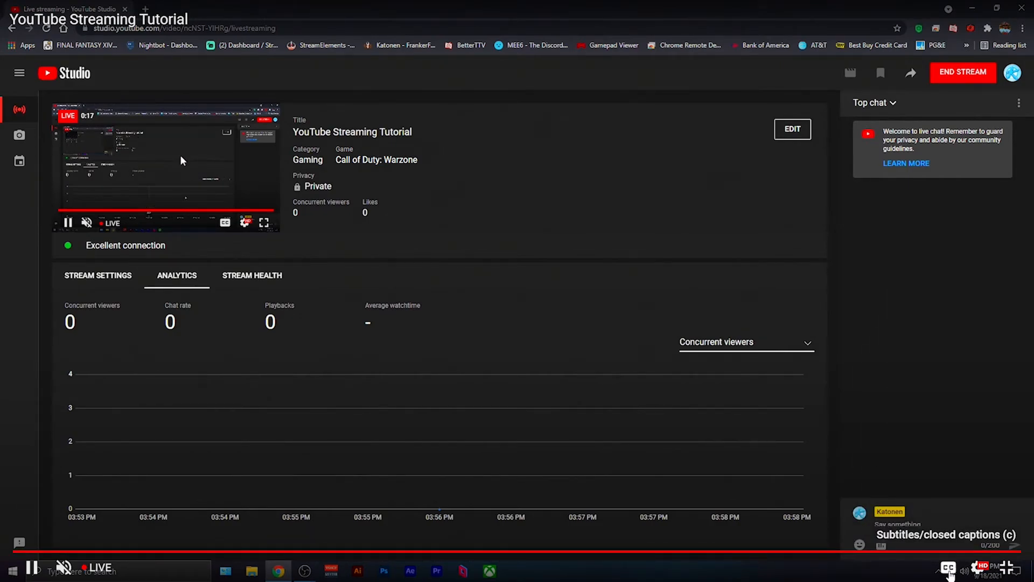
click(1012, 570)
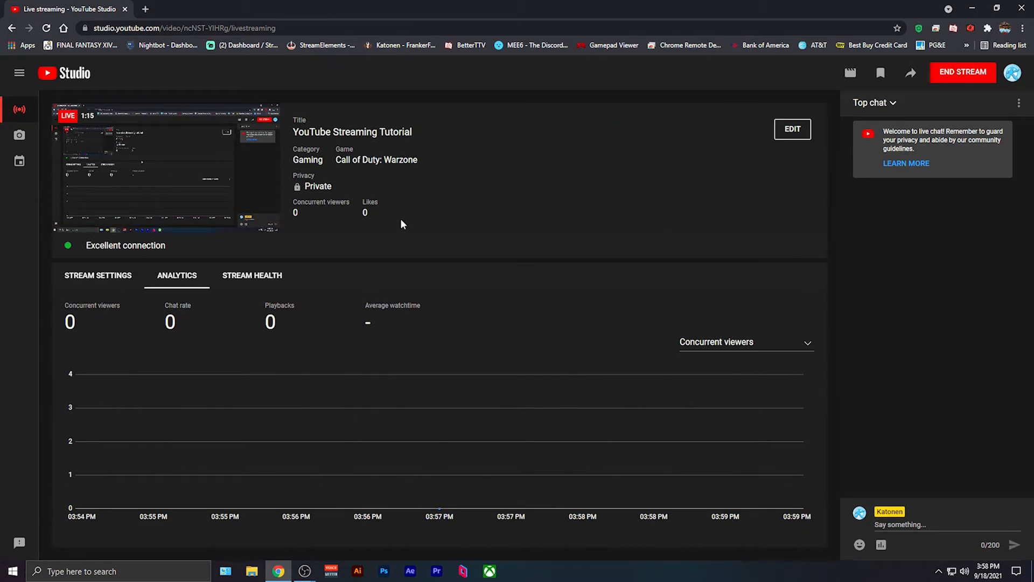
- Examine the trim range, timeline zoom and visibility options for creating a highlight from the live stream, and cancel without creating one
click(883, 75)
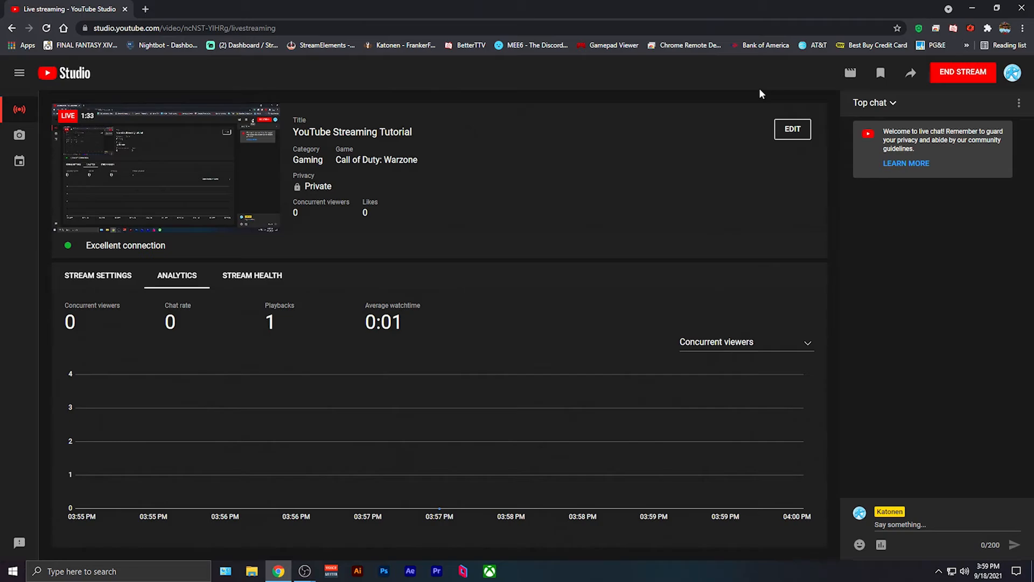
click(850, 75)
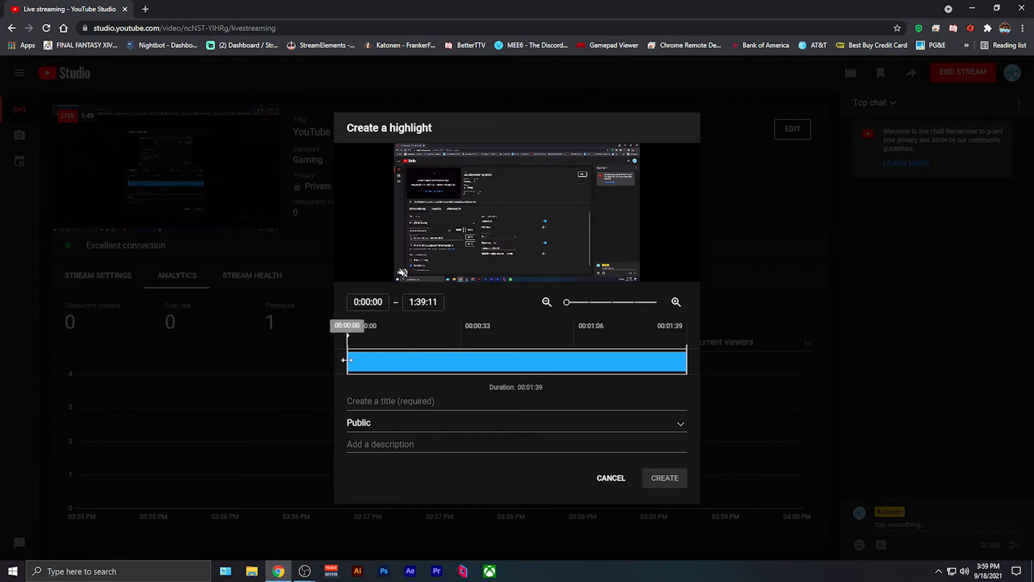
drag(347, 360, 308, 369)
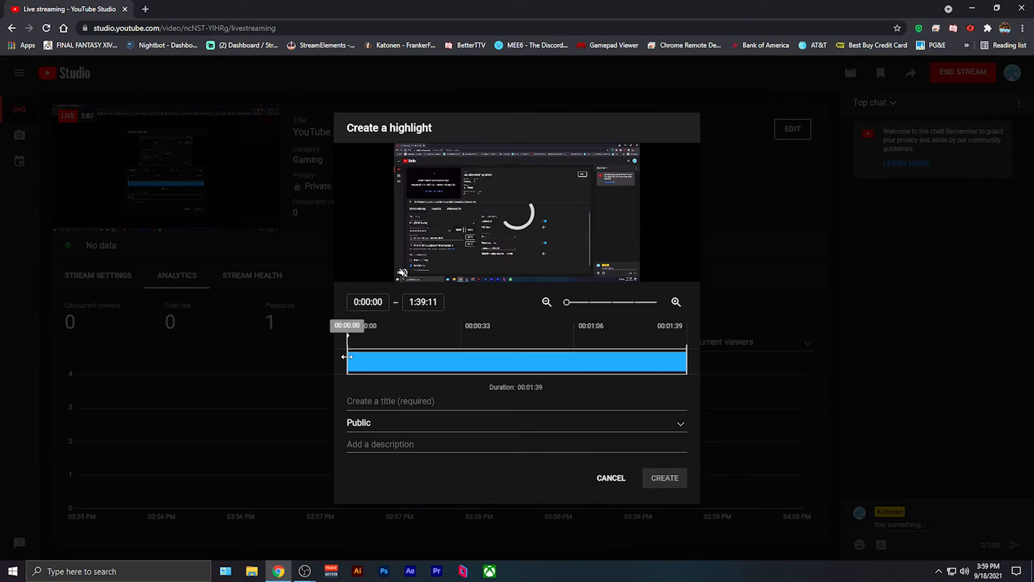
drag(347, 357, 320, 370)
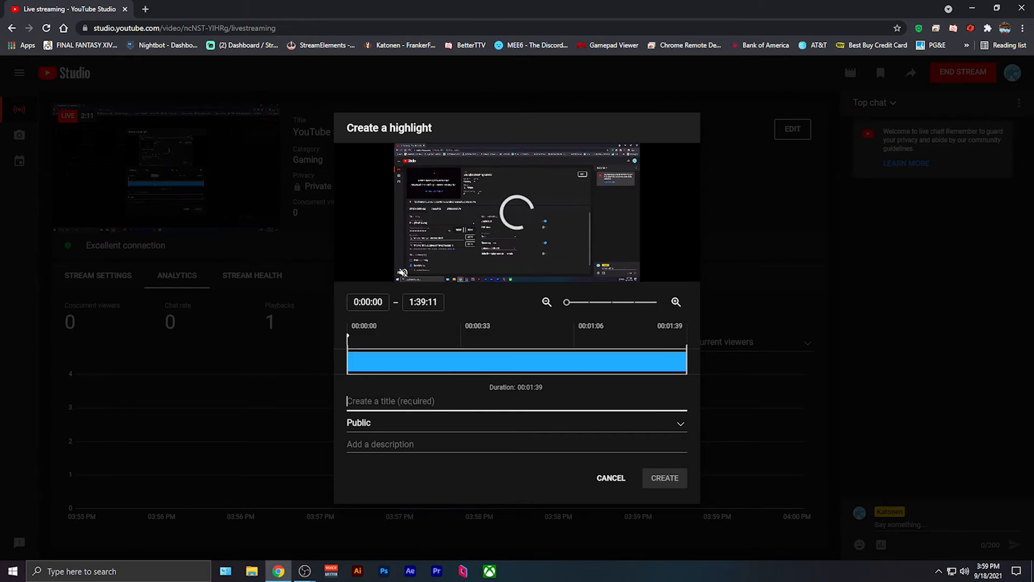
click(406, 429)
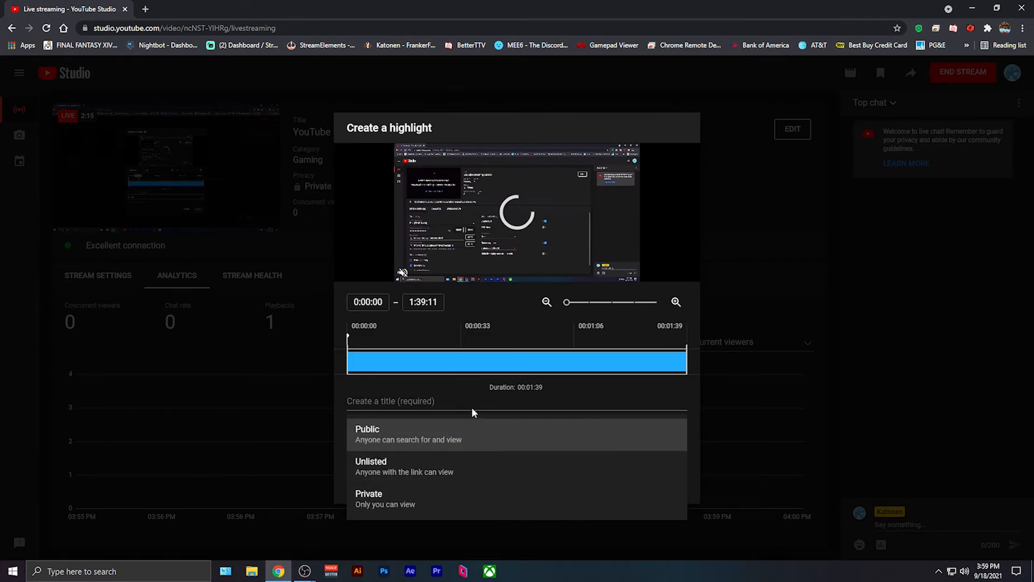
click(637, 391)
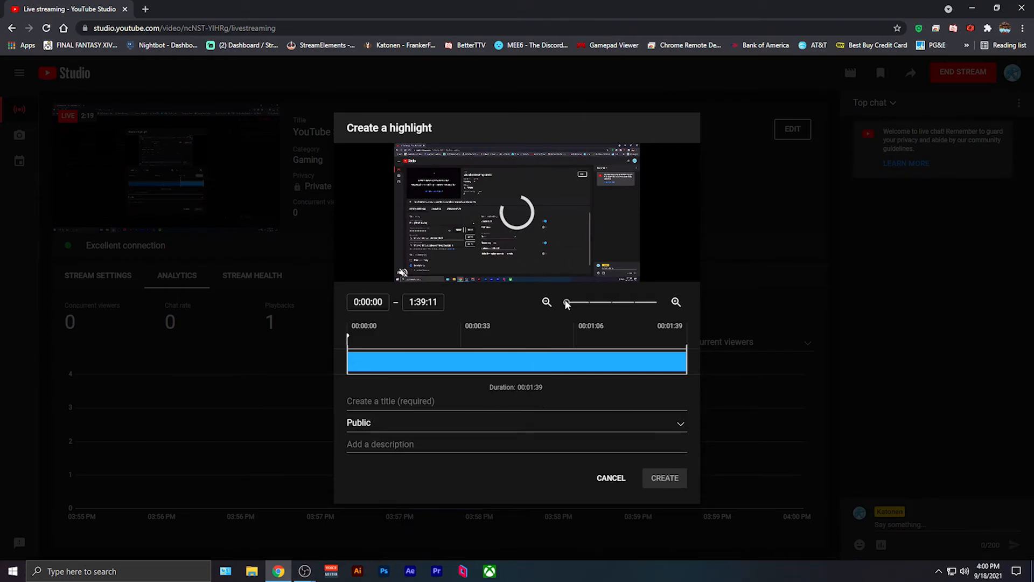
mouse_move(568, 303)
mouse_down()
mouse_move(655, 304)
mouse_move(565, 304)
mouse_up()
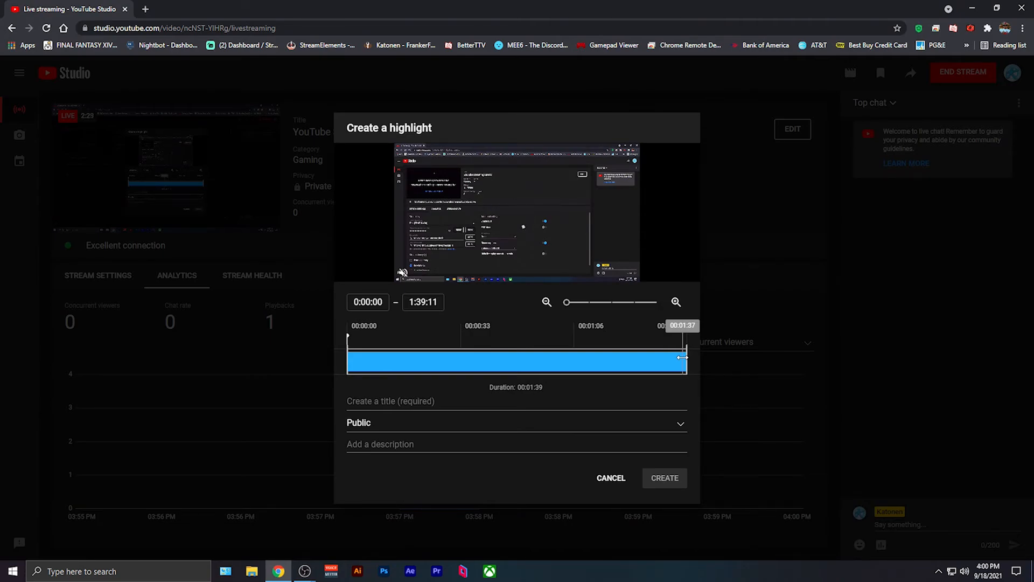
click(614, 478)
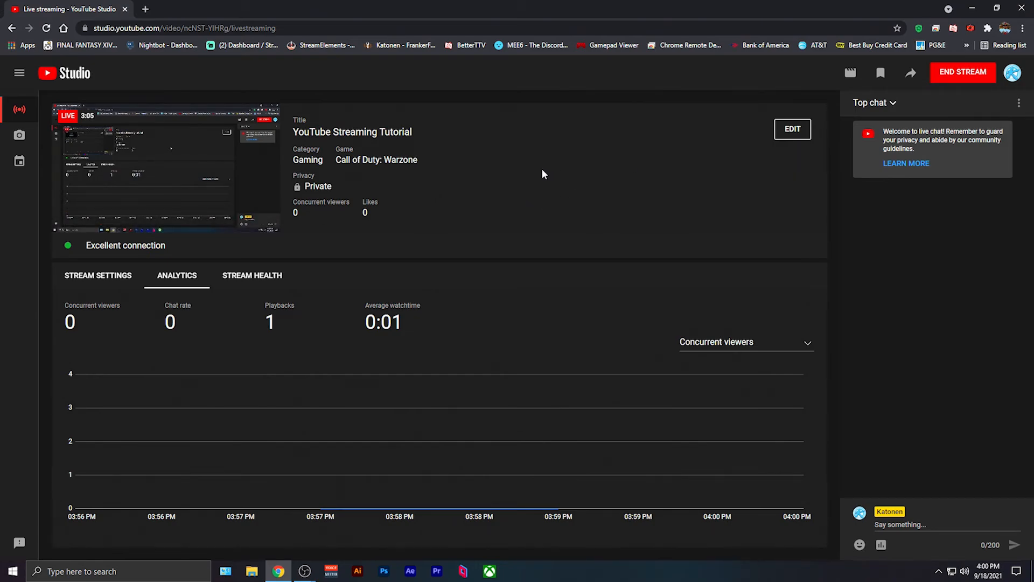
- End the live stream and dismiss the finished-stream summary
mouse_move(123, 161)
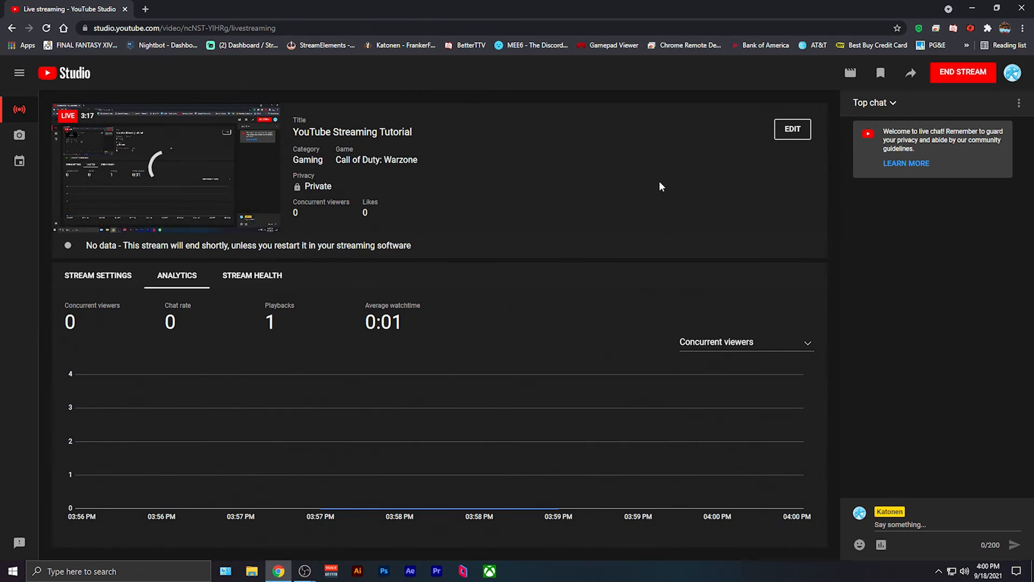
click(964, 76)
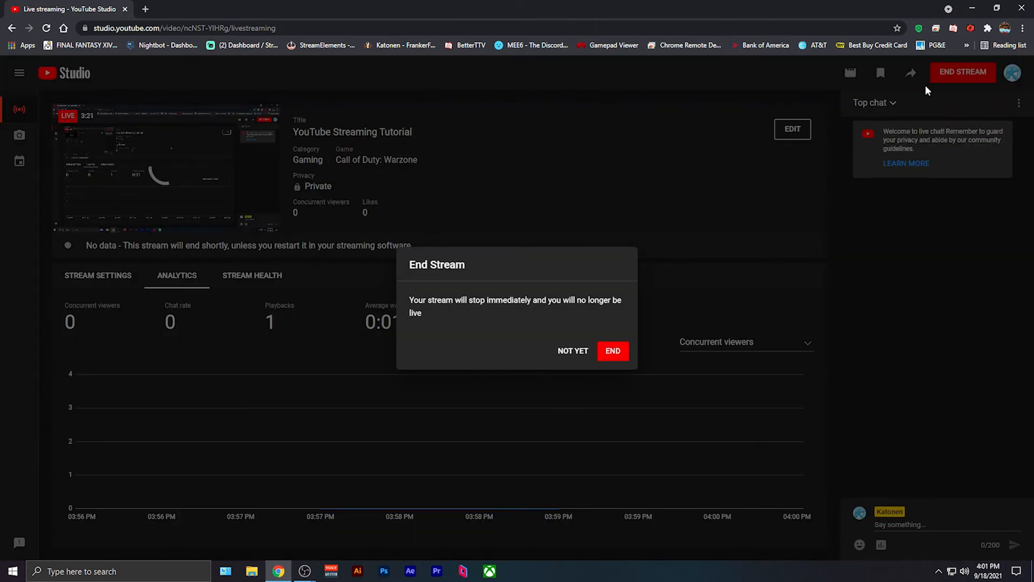
click(614, 353)
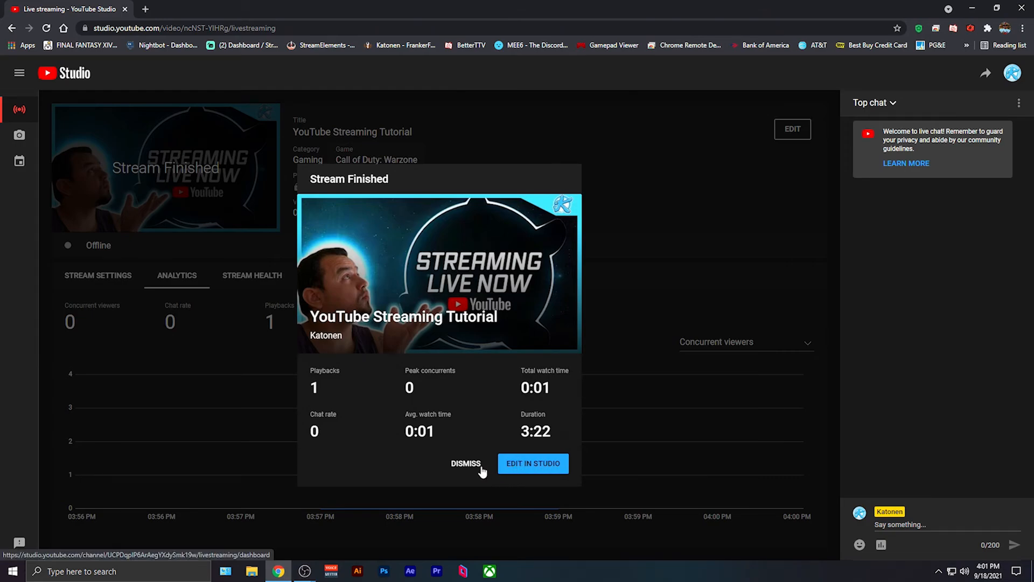
click(461, 464)
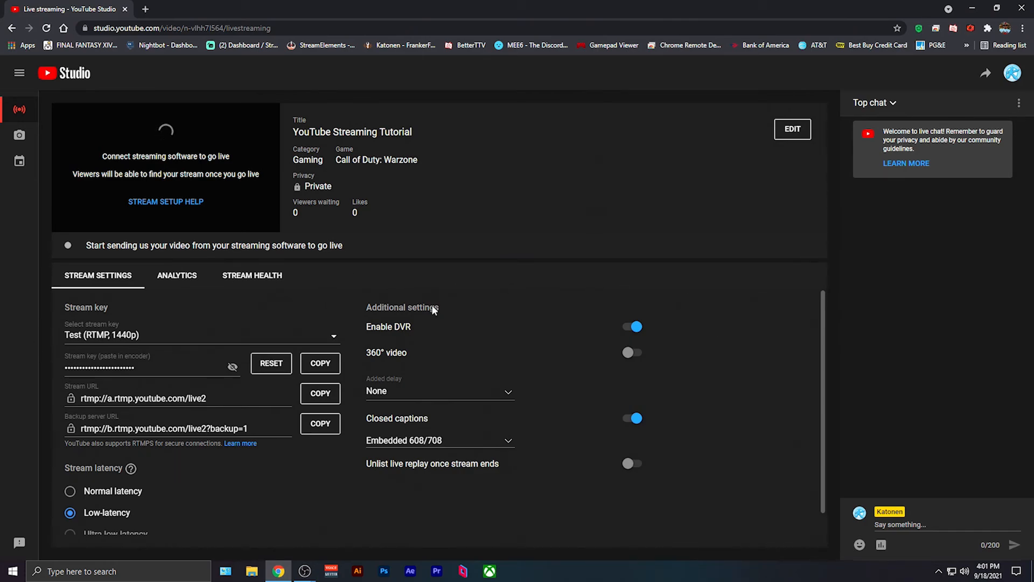
- Review the category, thumbnail and playlist details in the next stream's settings and cancel without changes
click(802, 135)
scroll(732, 398, down, 5)
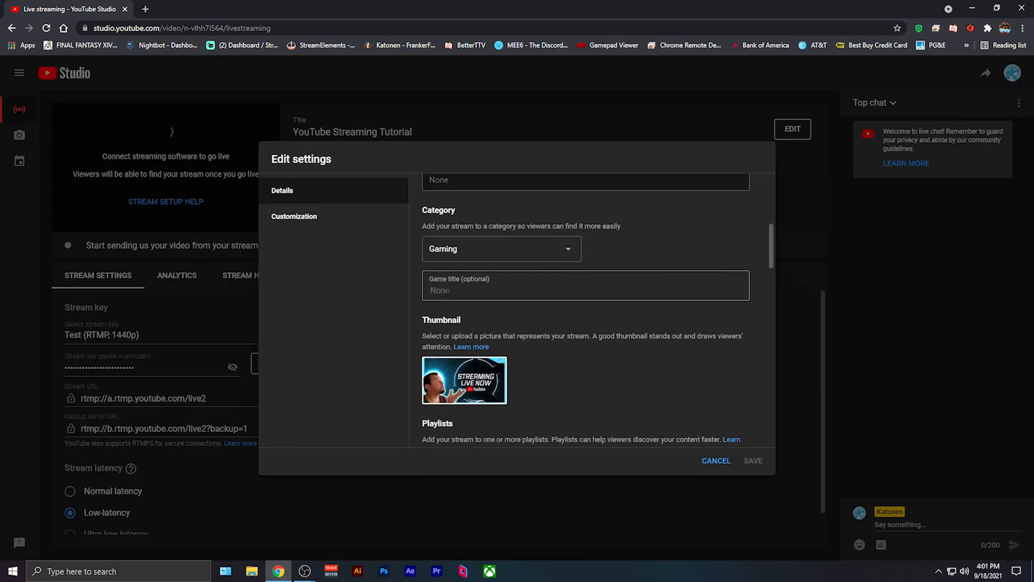
scroll(667, 372, down, 10)
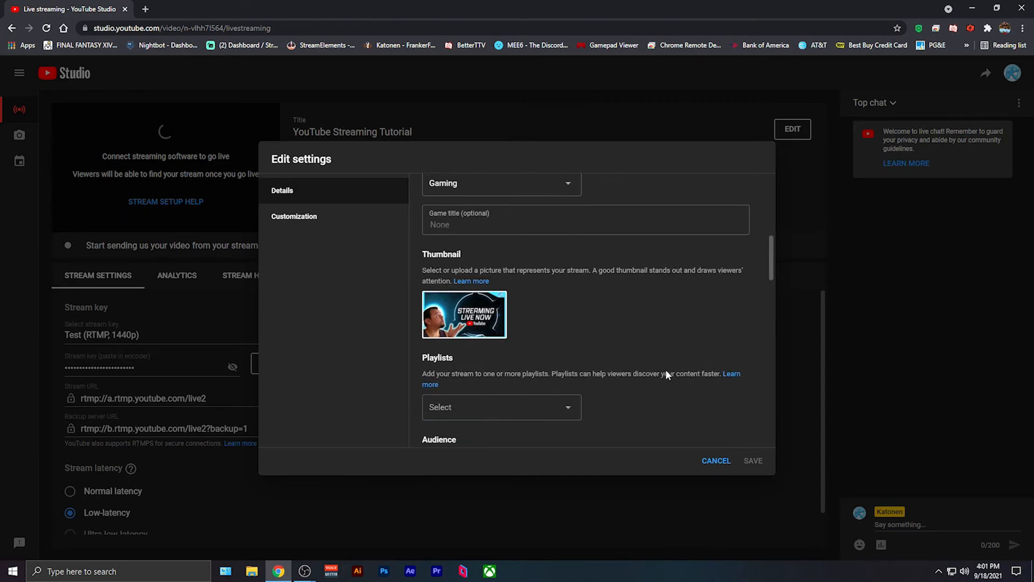
click(718, 459)
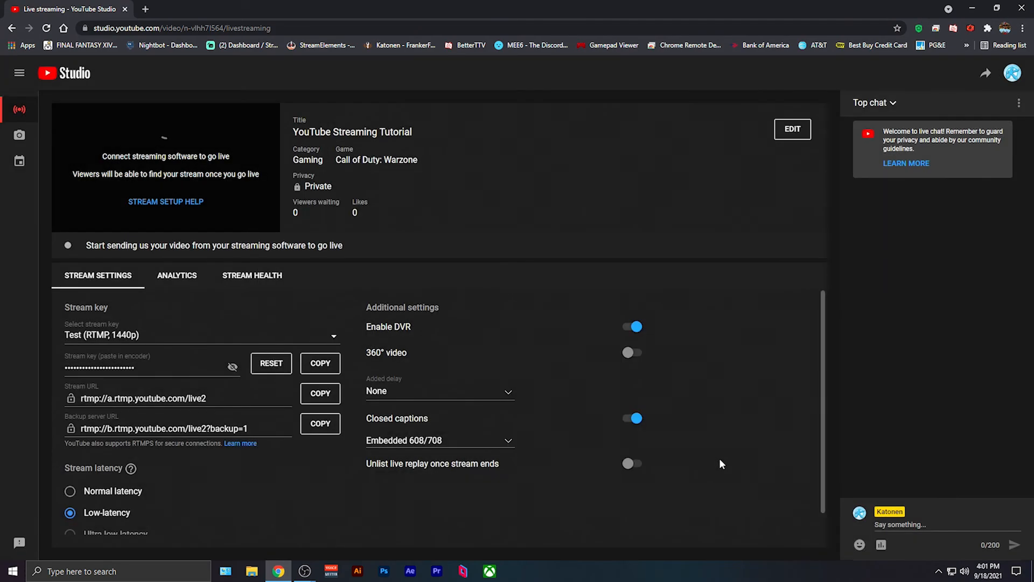
- Review the previous streams offered for reuse when scheduling a stream and the blank form for a new one, and close the form
click(20, 163)
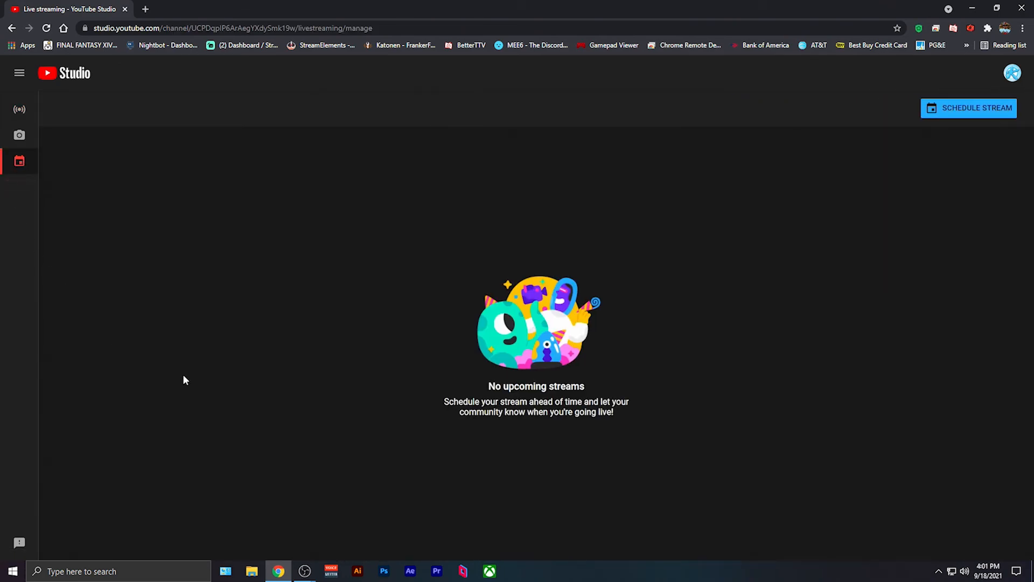
click(982, 110)
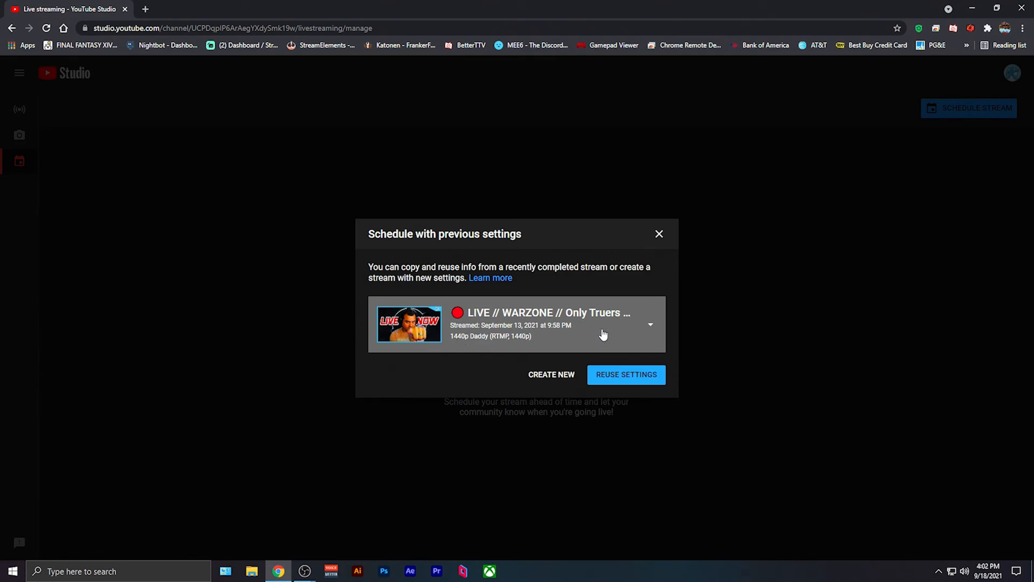
click(649, 334)
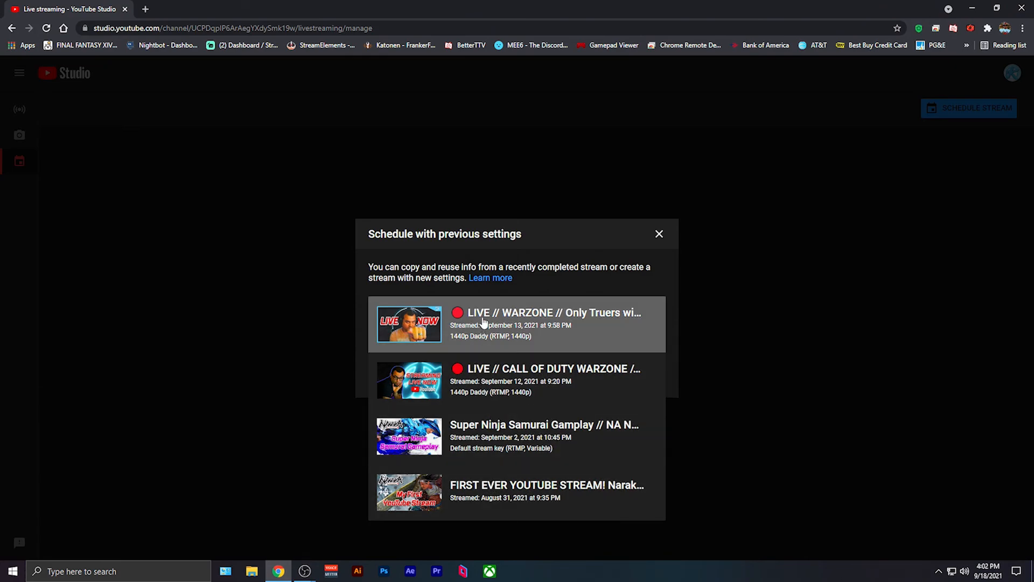
click(666, 264)
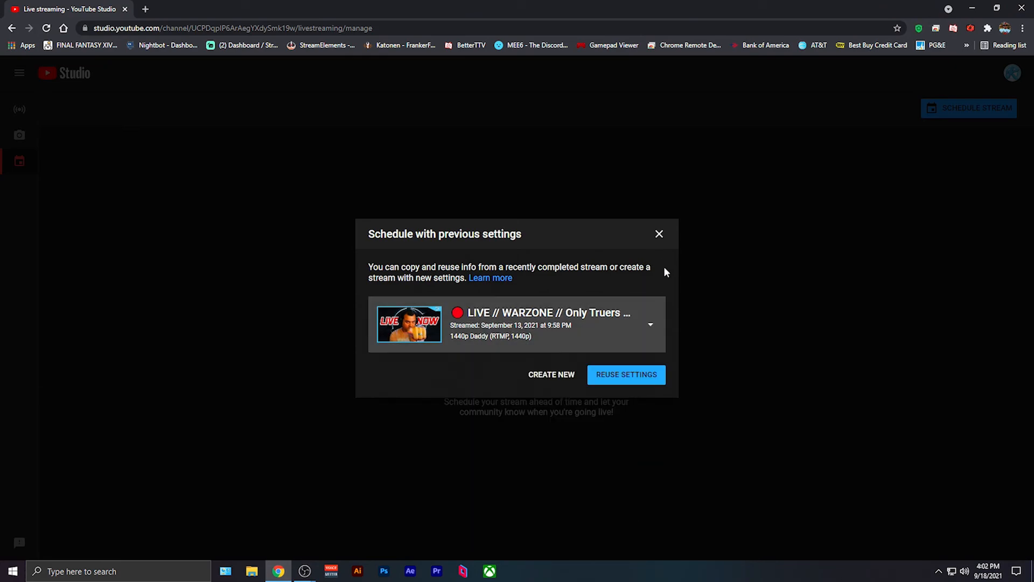
click(561, 374)
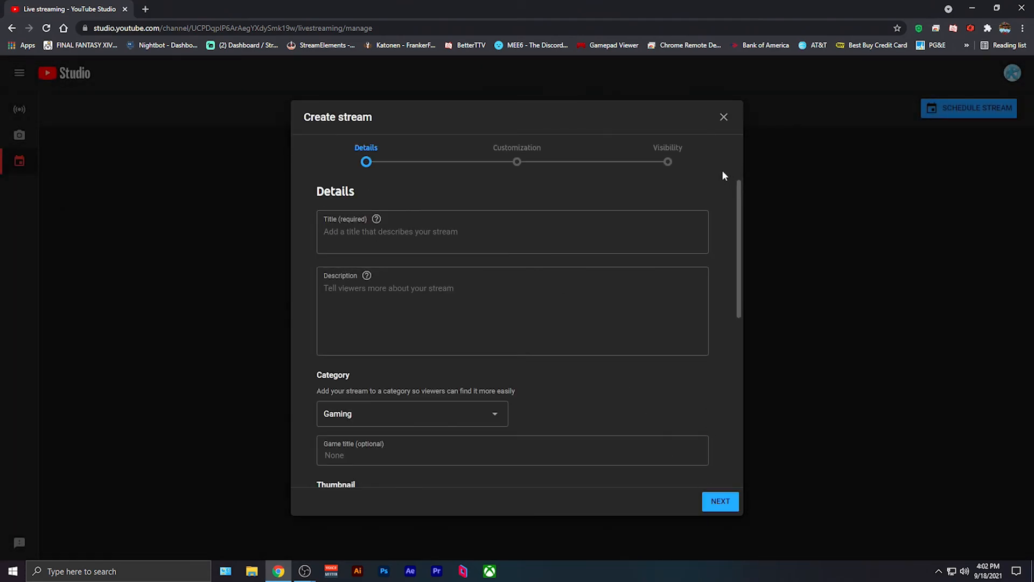
scroll(559, 309, down, 1)
scroll(559, 308, down, 4)
scroll(591, 314, up, 5)
click(724, 117)
- Review the details, customization and visibility settings for scheduling a stream with the previous Warzone stream's settings, and return to the stream page without scheduling
click(954, 113)
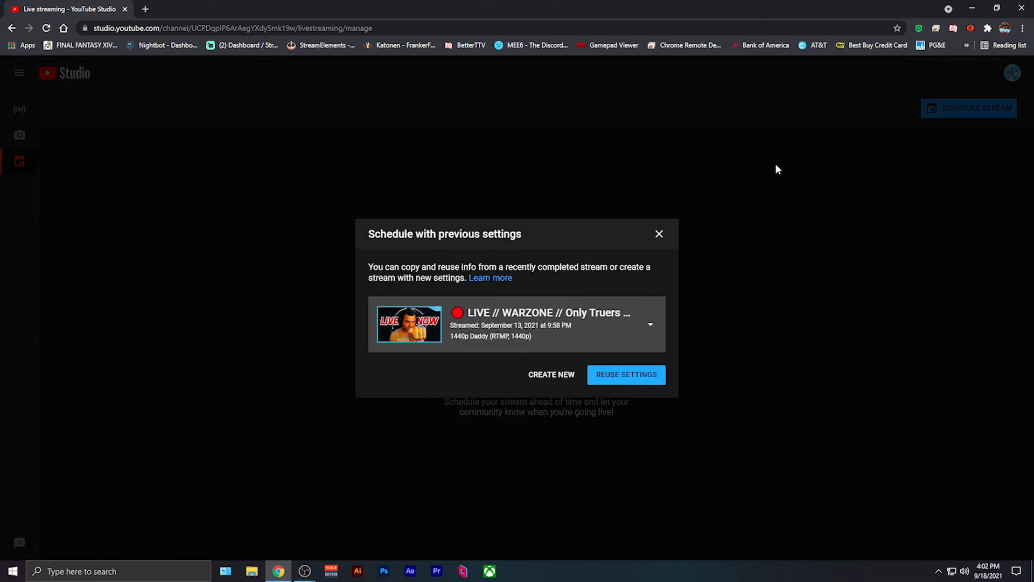
click(630, 378)
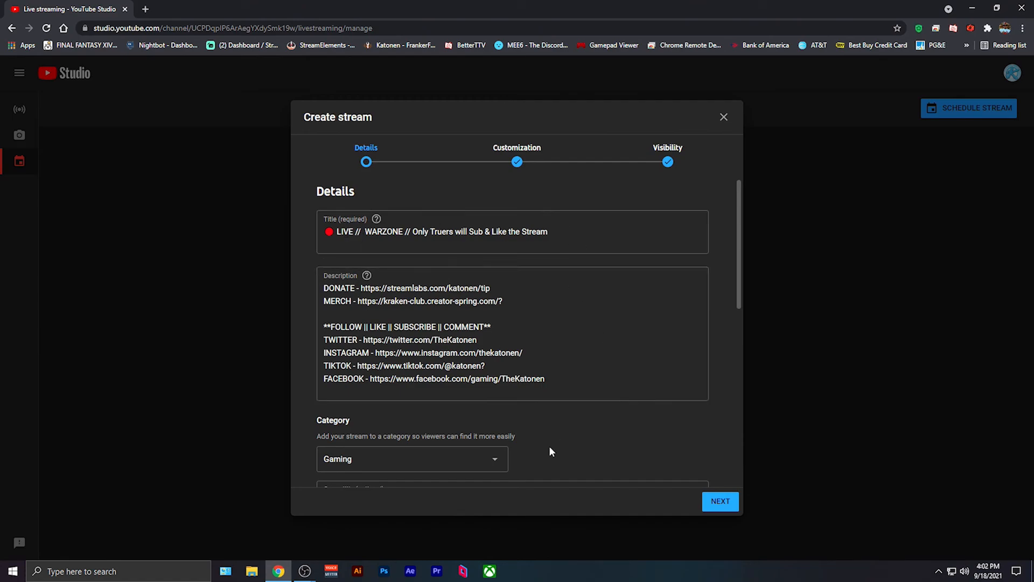
scroll(541, 441, down, 4)
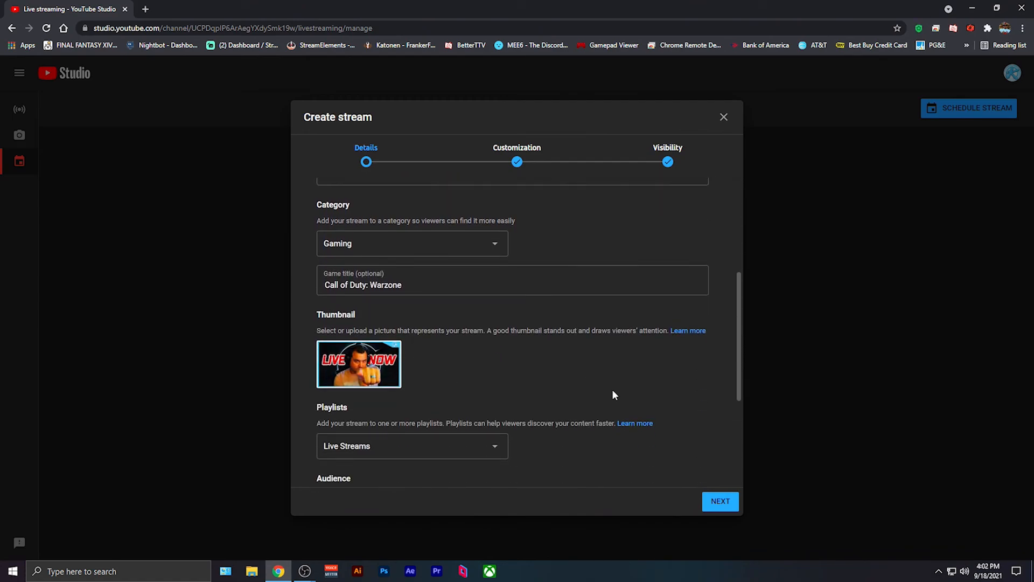
scroll(613, 389, down, 4)
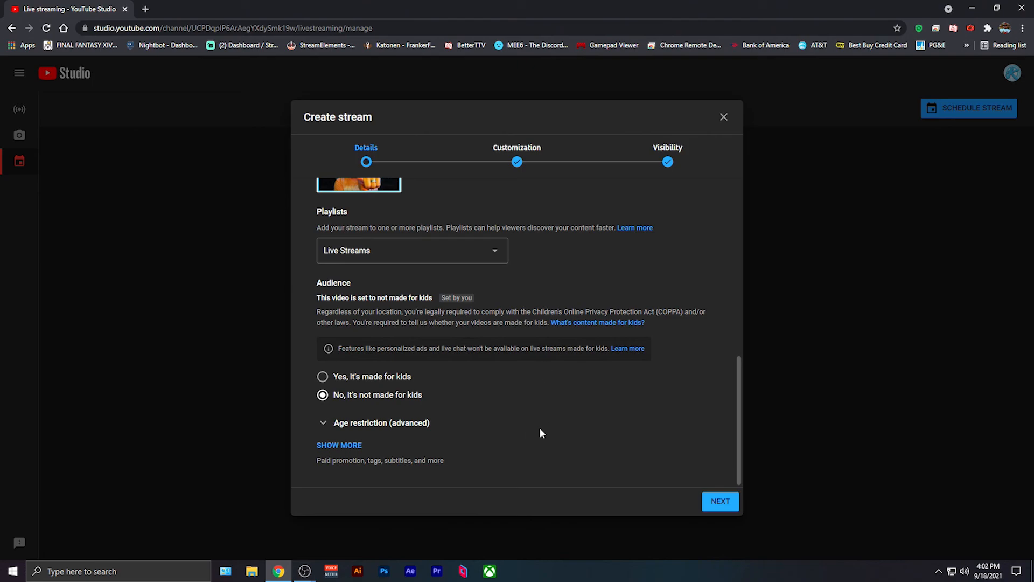
scroll(545, 412, up, 8)
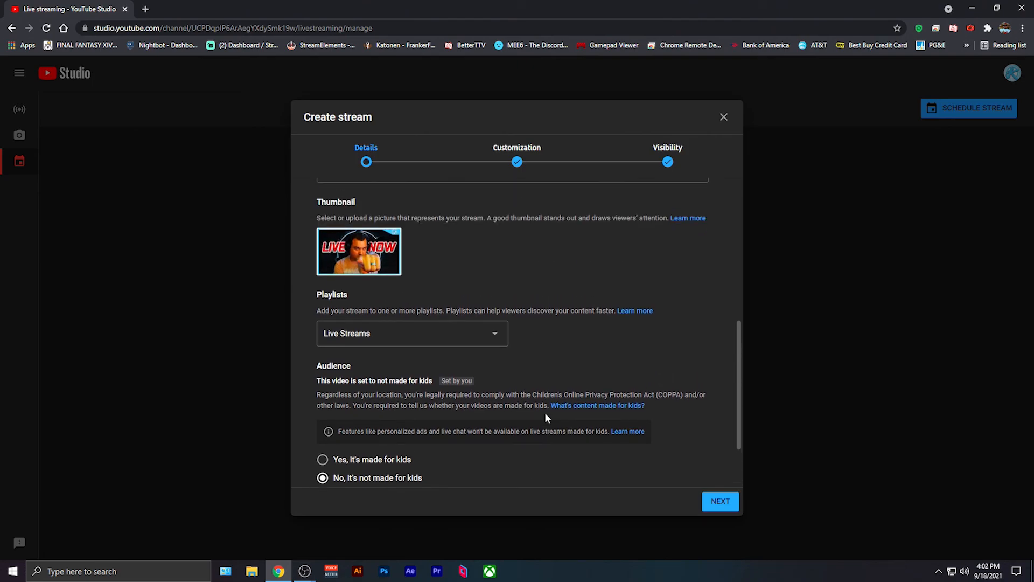
click(519, 161)
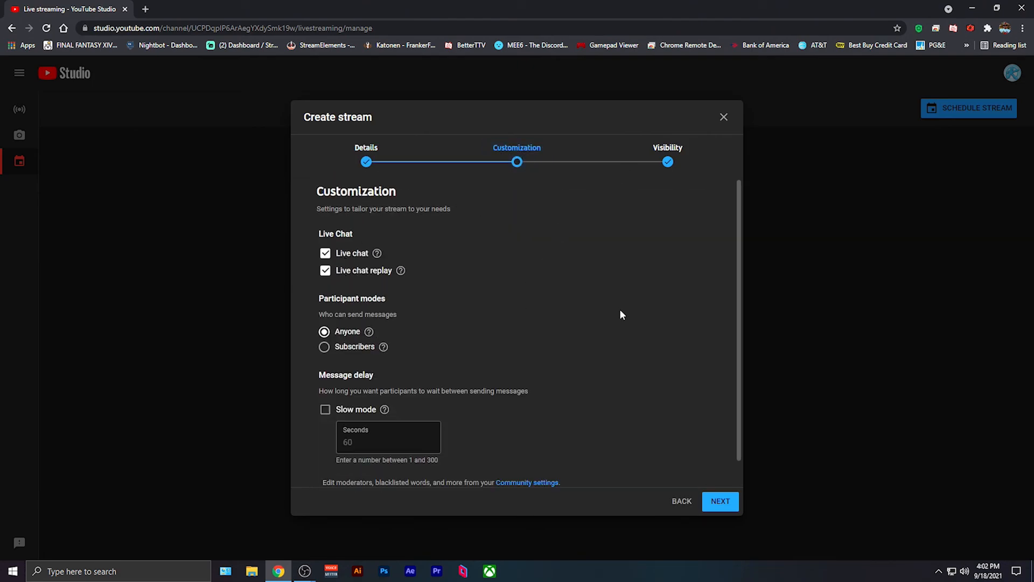
click(683, 160)
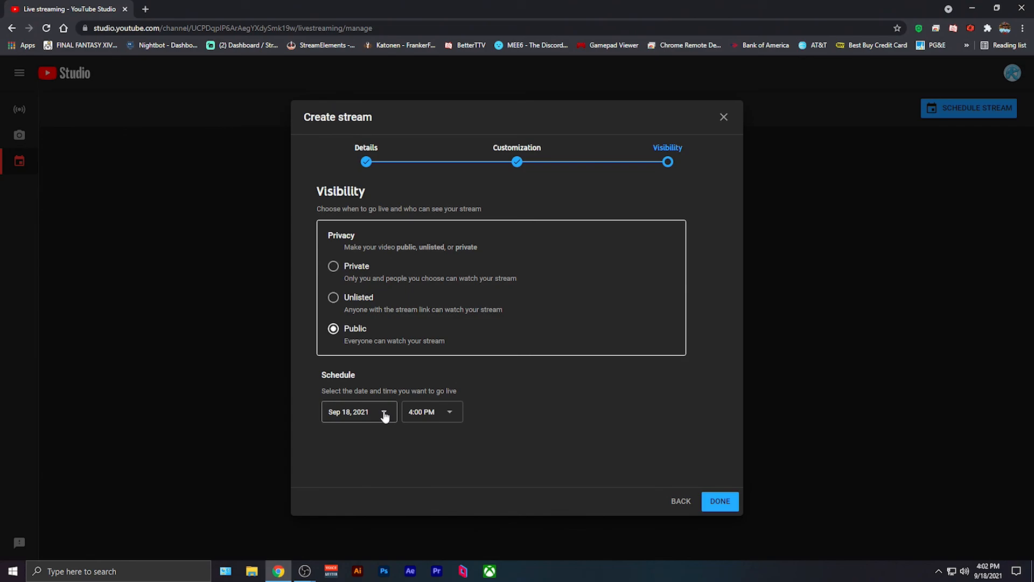
click(681, 502)
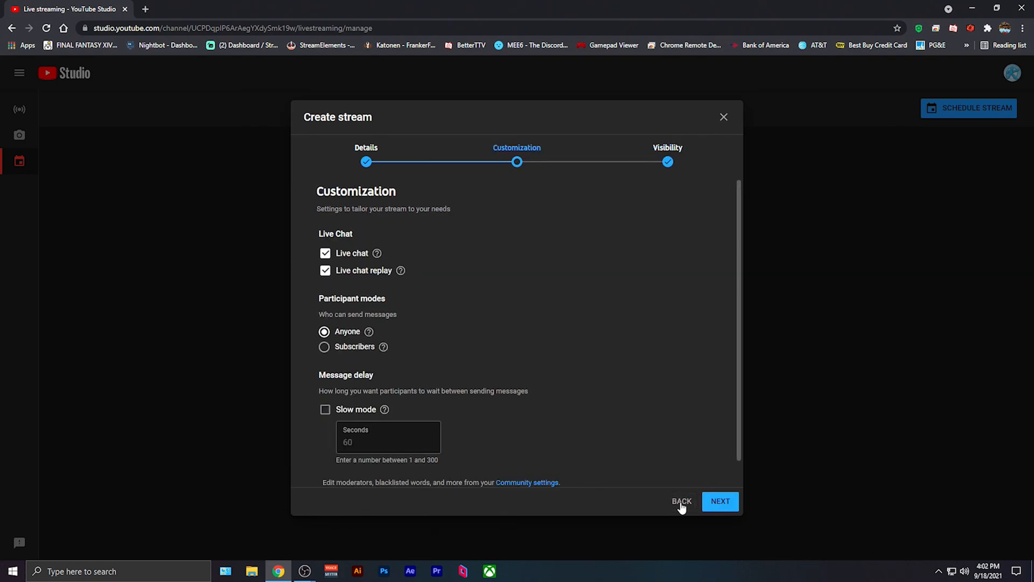
click(722, 119)
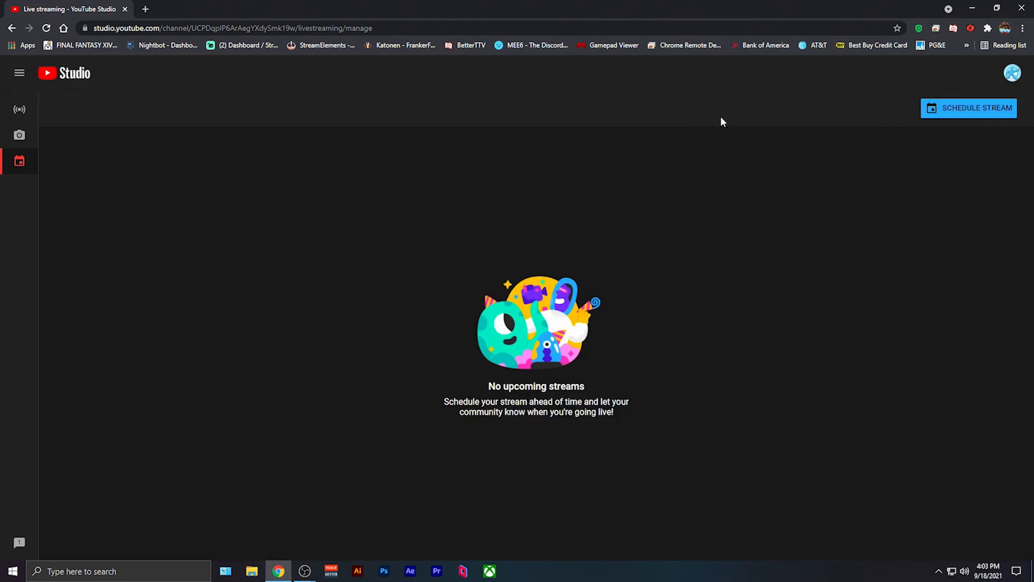
click(19, 109)
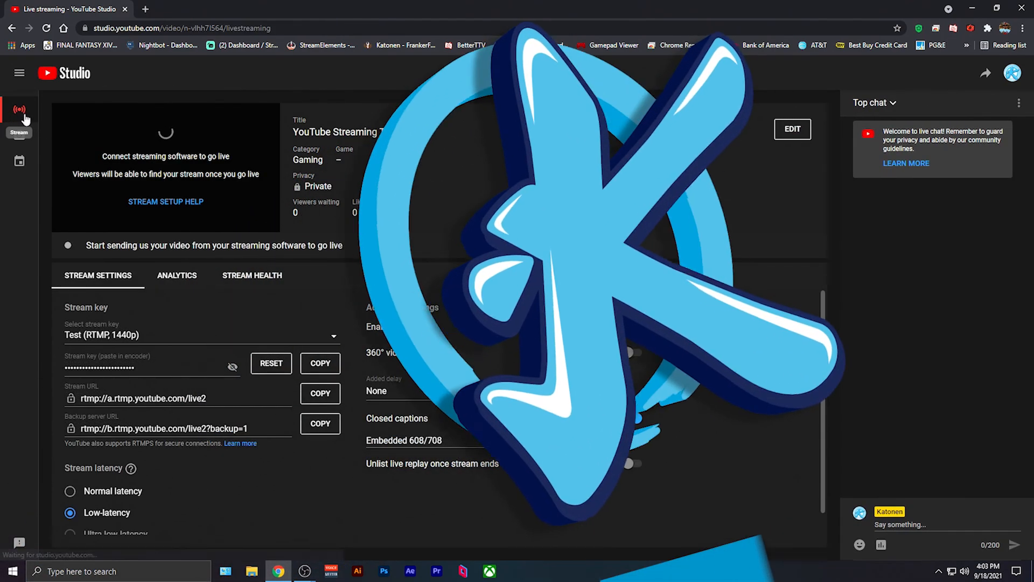